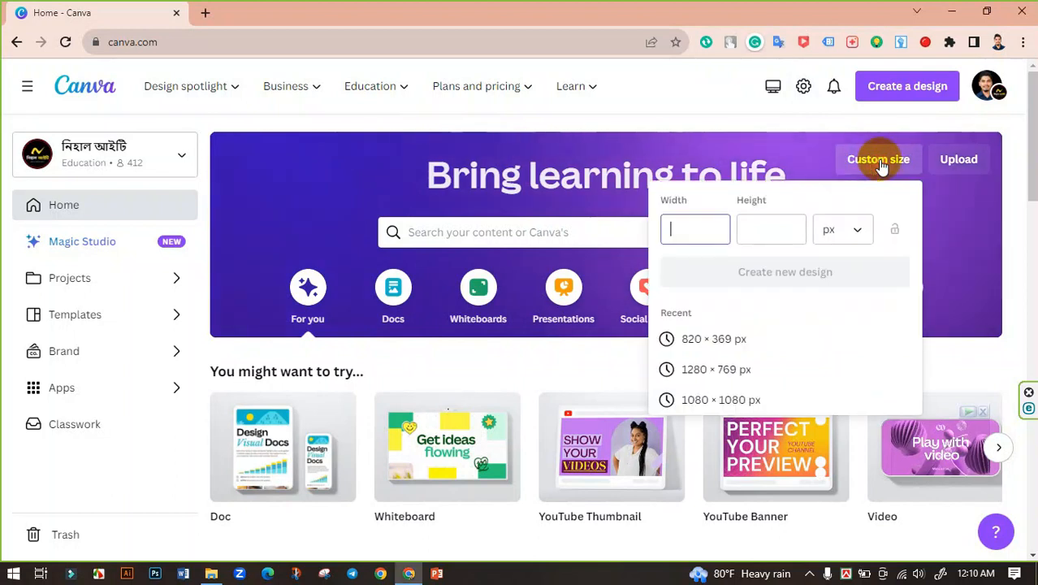
Create a new 1080 × 1080 px design and search the elements for "white background"
left_click(727, 402)
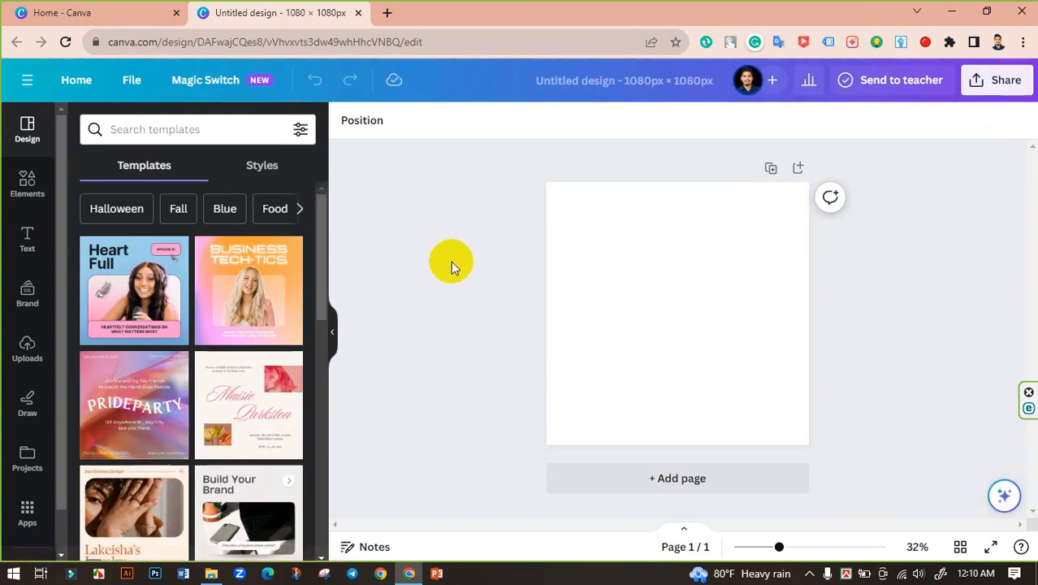
left_click(27, 185)
left_click(182, 132)
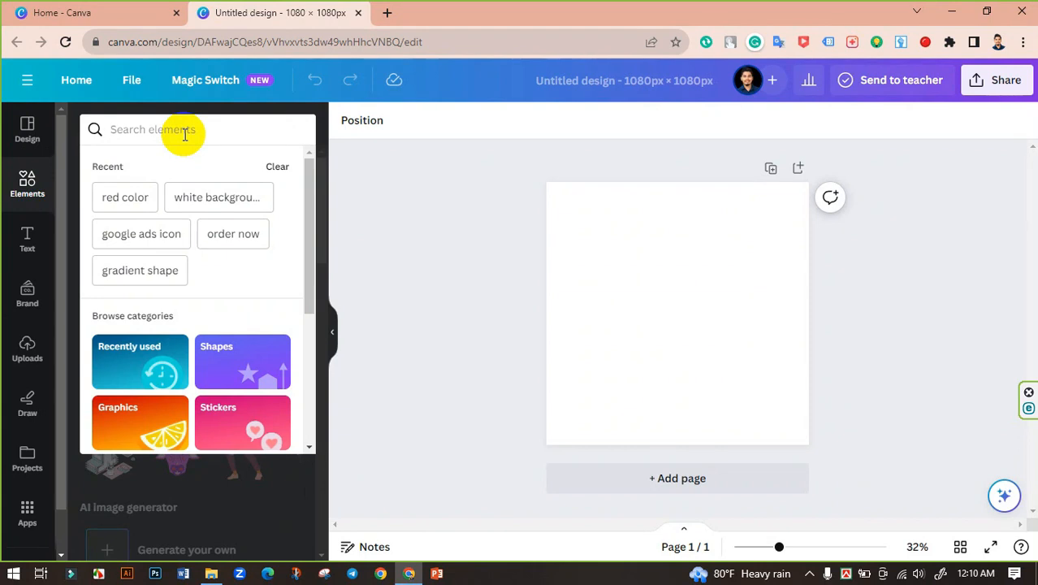
type("wi")
key("BackSpace")
key("BackSpace")
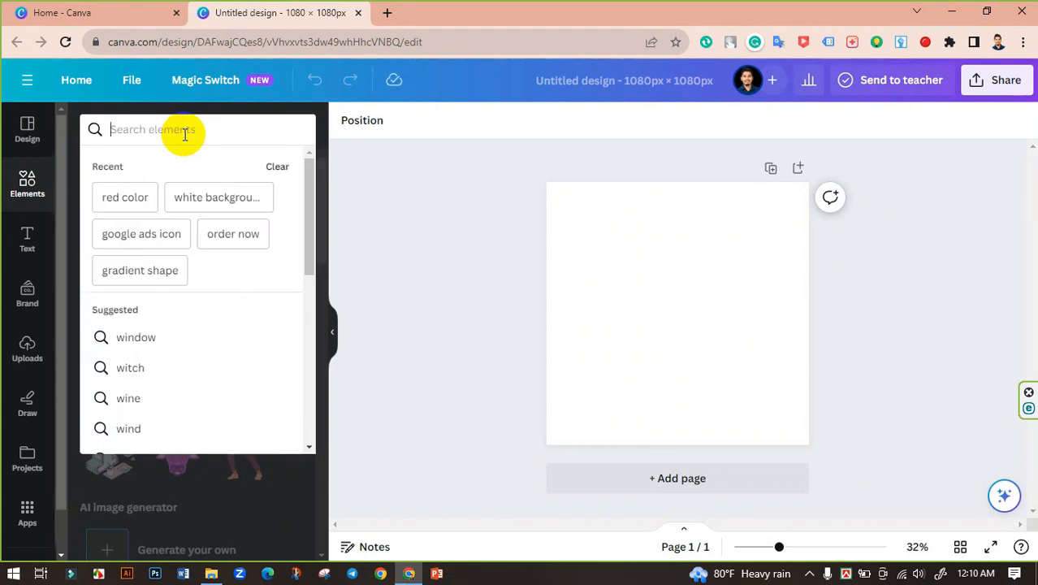
type("white")
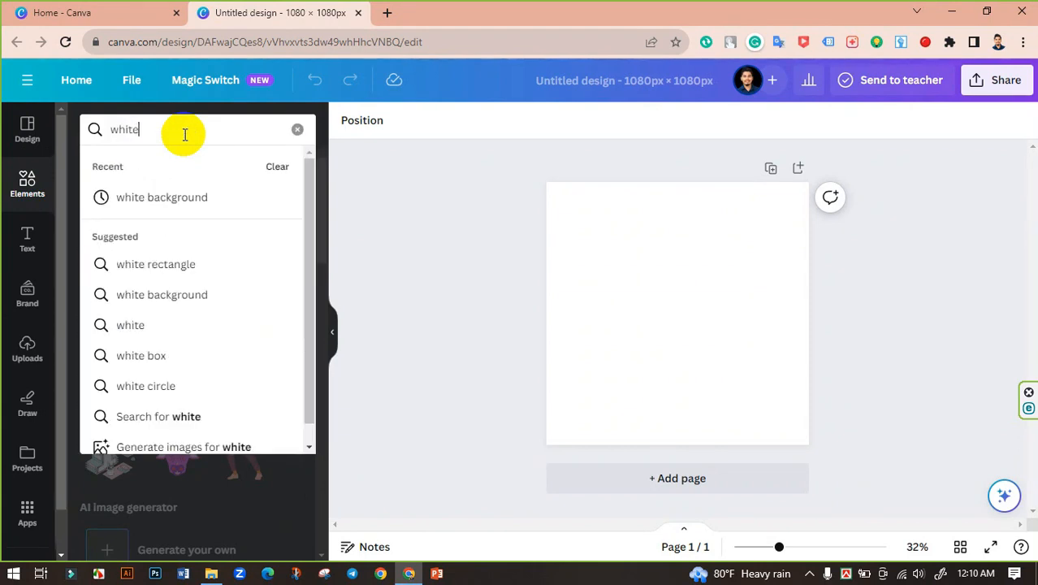
left_click(165, 195)
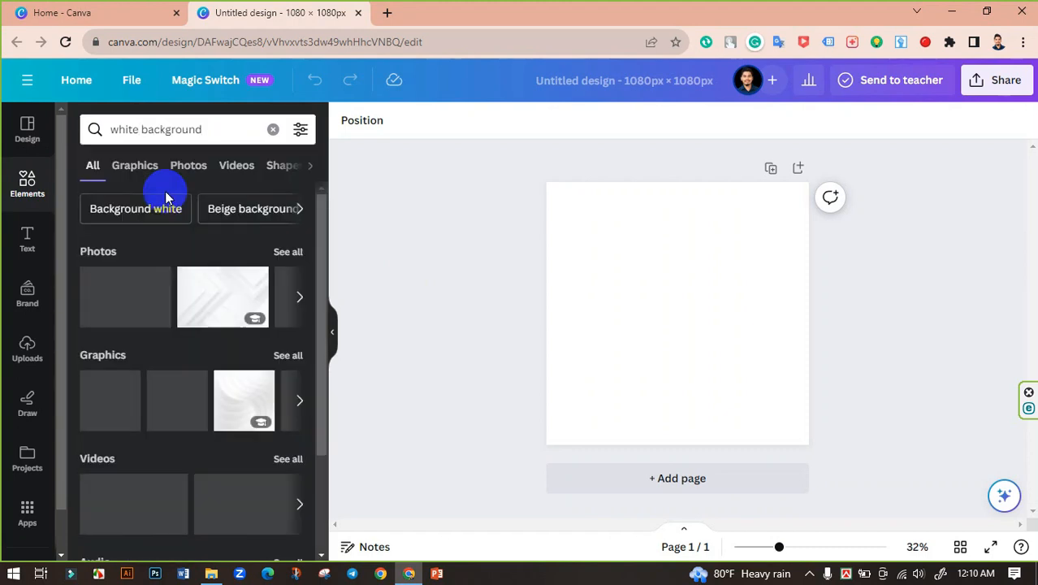
Add the white geometric photo with overlapping chevron shapes and enlarge it to cover the whole page
left_click(204, 294)
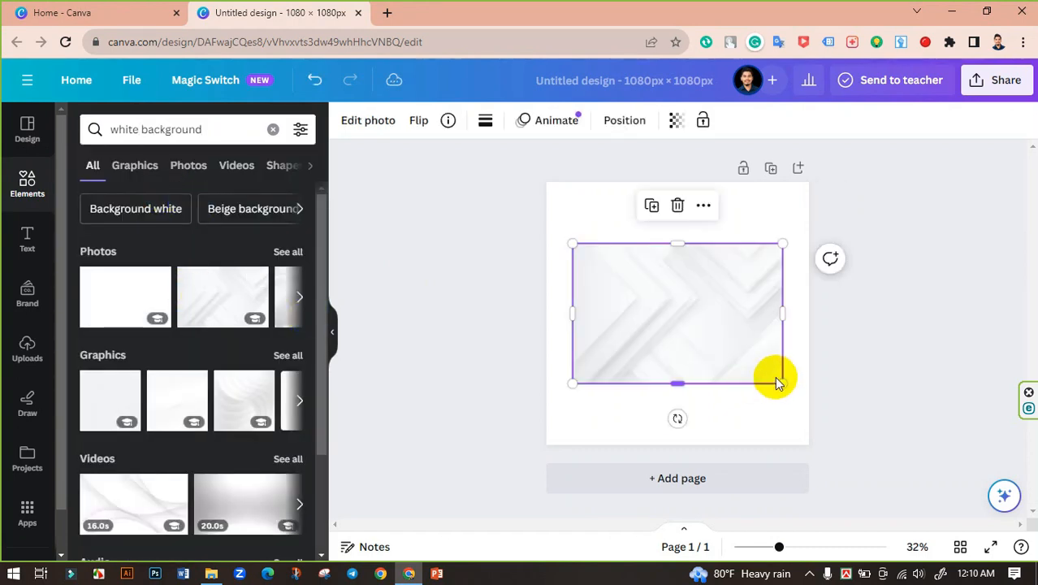
left_click_drag(783, 383, 874, 487)
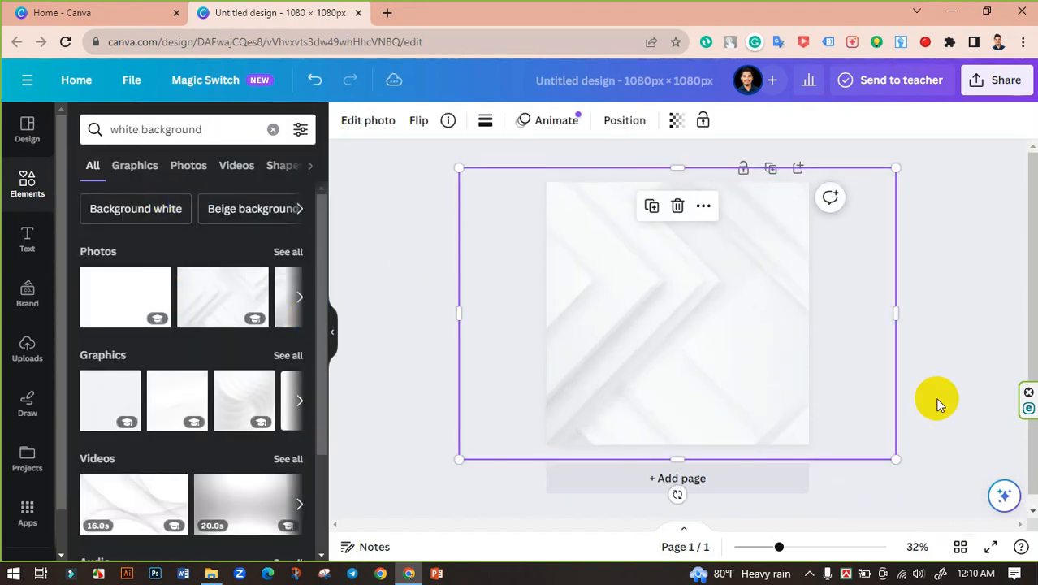
Upload the file "Al Madina english logo-01.png" from the Logo folder of Al-Madia IT on drive F
left_click(26, 348)
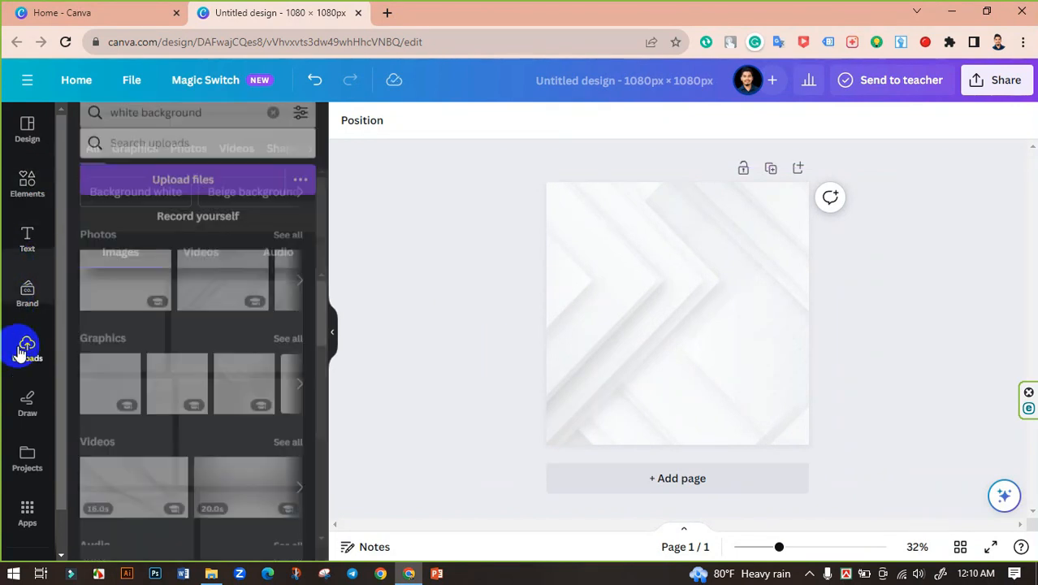
left_click(200, 167)
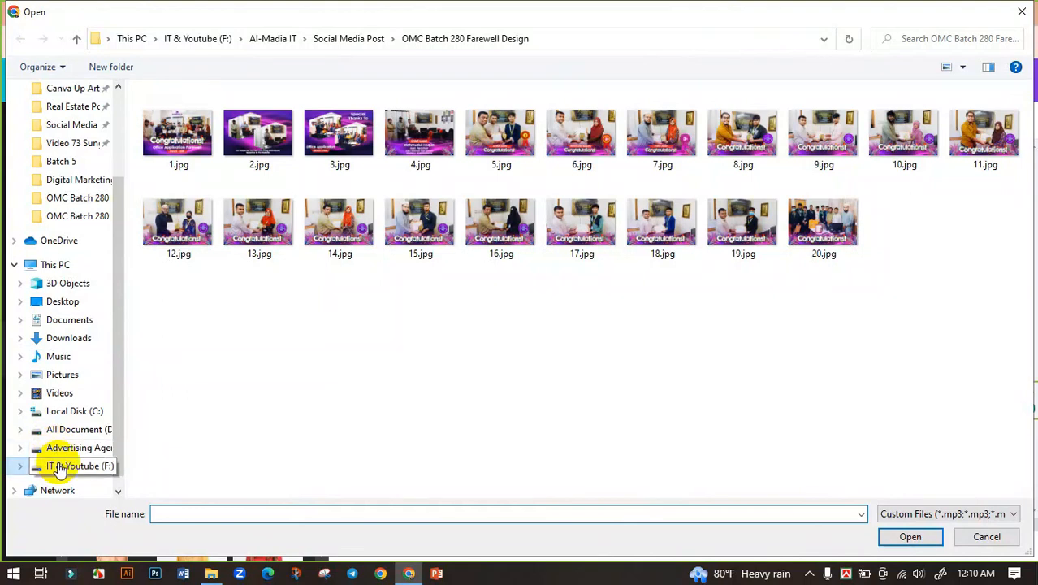
left_click(59, 465)
left_click(221, 128)
double_click(221, 129)
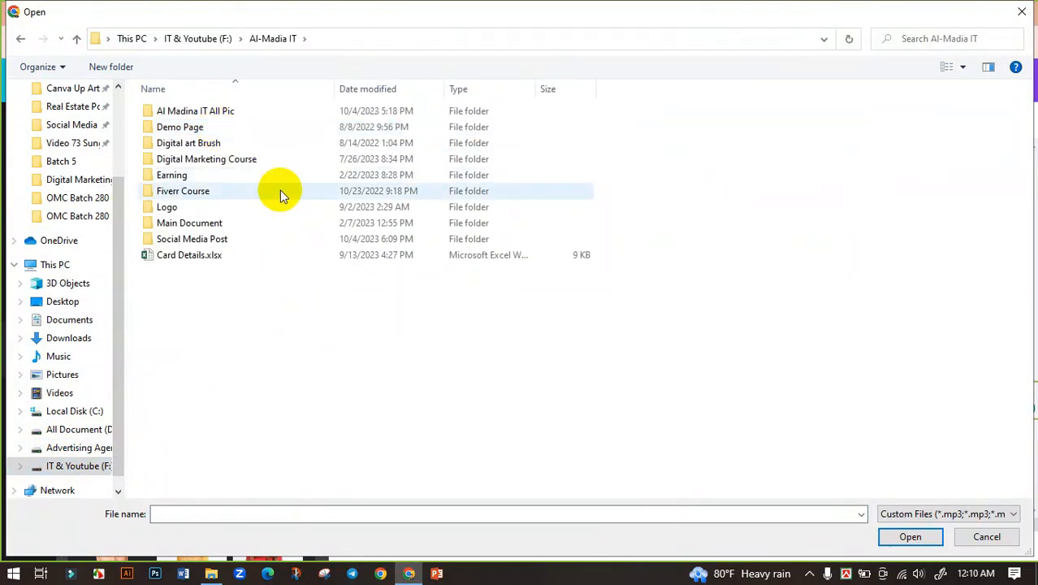
double_click(183, 205)
left_click(994, 128)
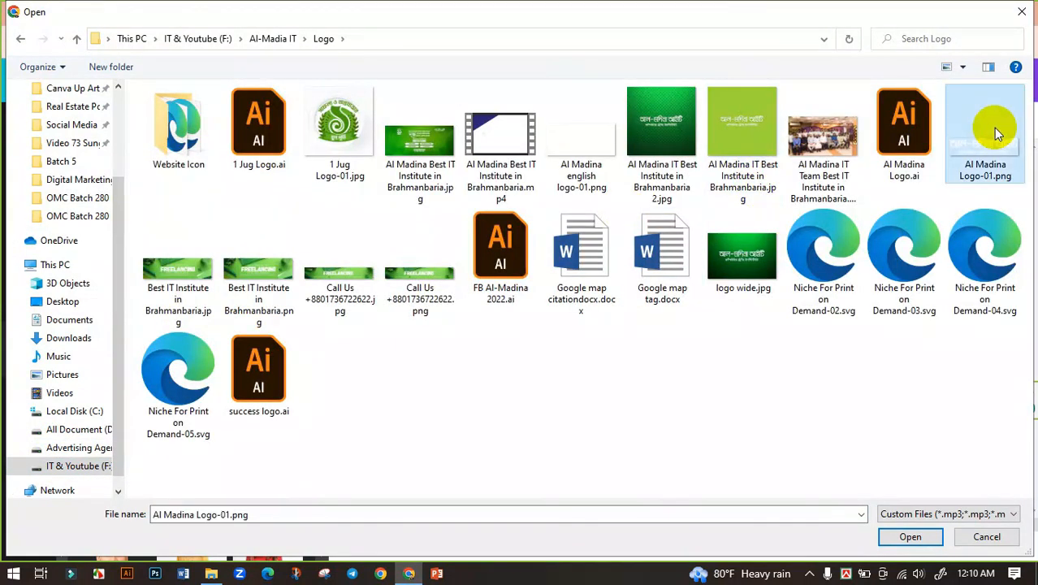
left_click(584, 128)
left_click(907, 536)
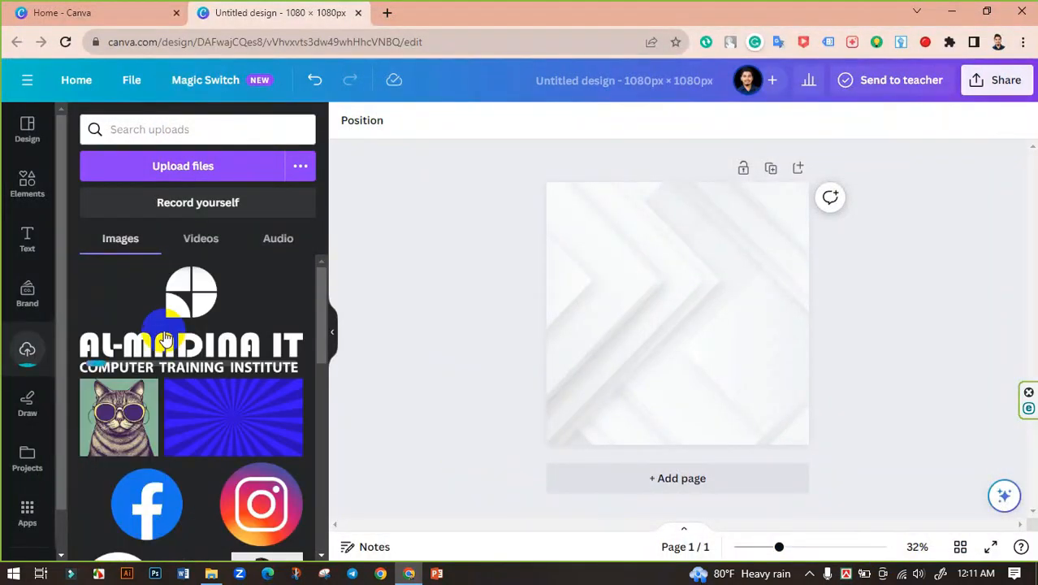
Place the uploaded Al-Madina IT logo on the page and scale it down to less than half the page width
left_click_drag(171, 325, 684, 319)
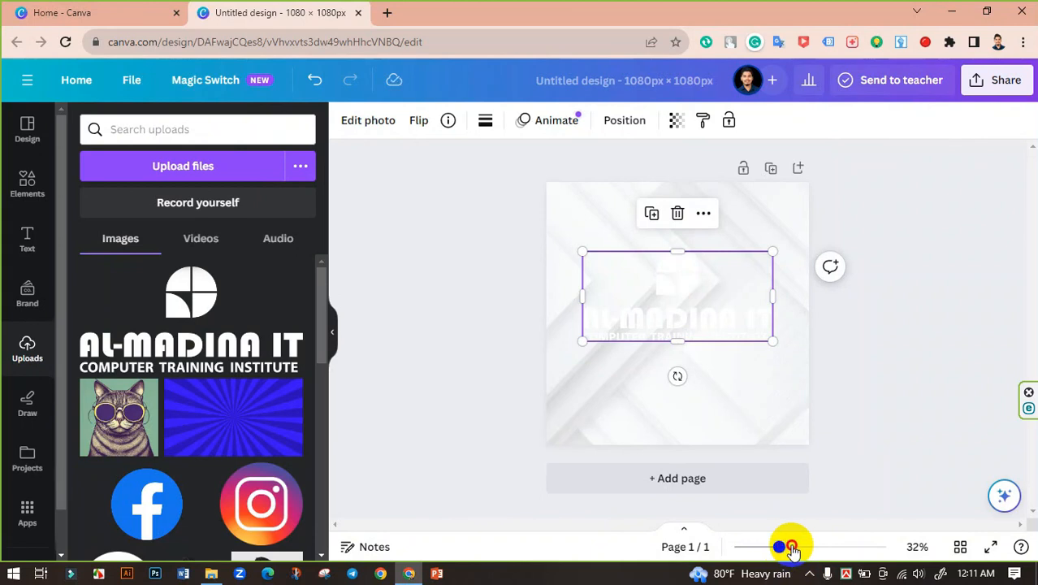
left_click_drag(792, 551, 809, 546)
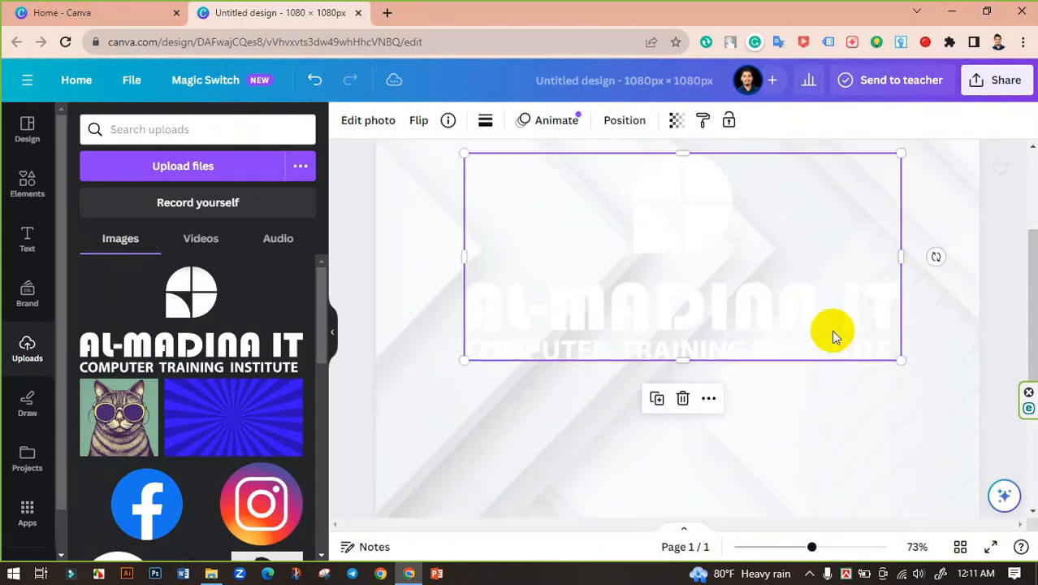
left_click_drag(899, 363, 820, 321)
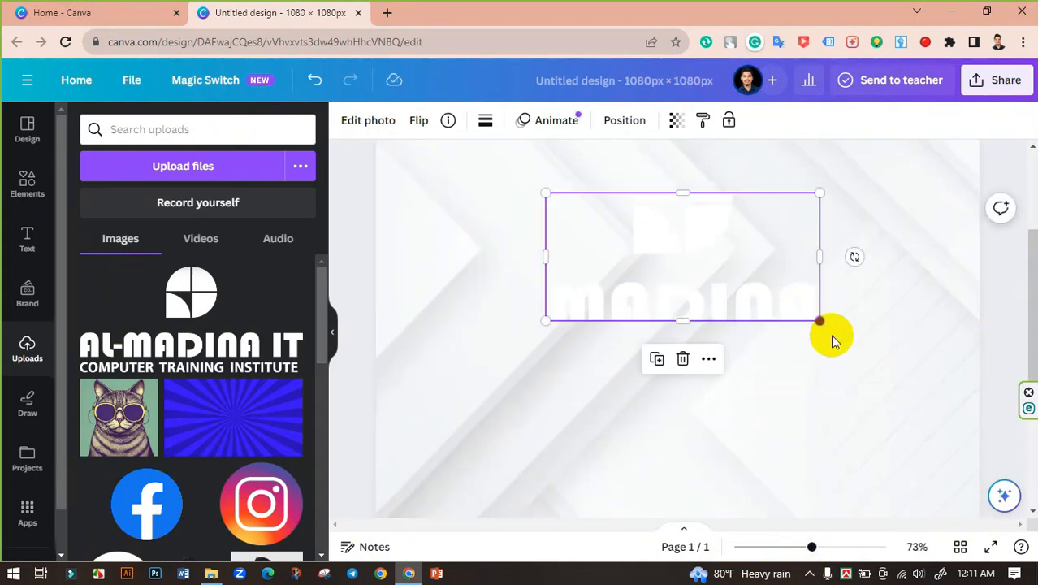
key("ctrl+z")
left_click_drag(900, 364, 814, 317)
left_click_drag(731, 287, 735, 282)
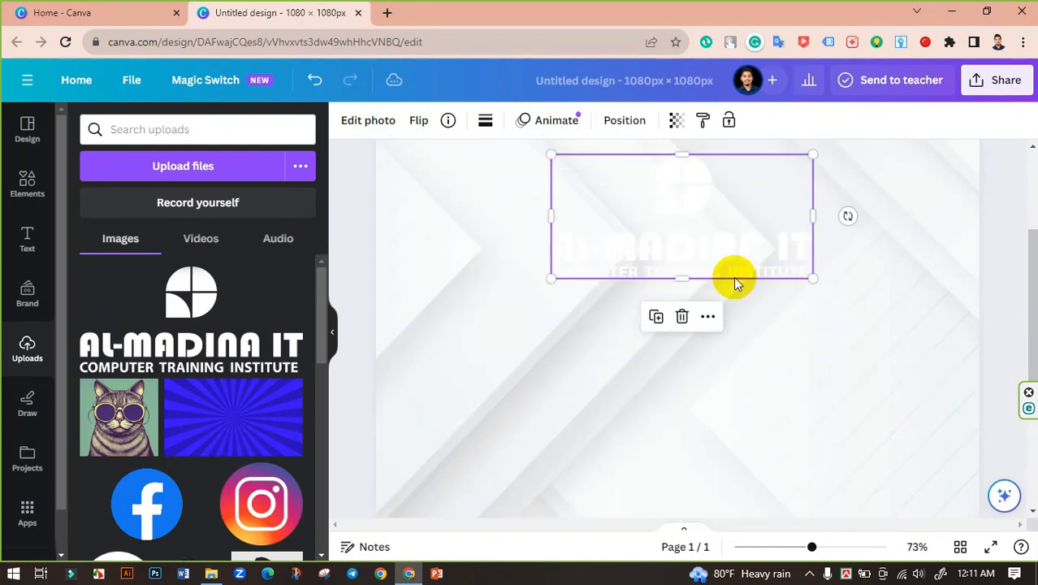
Position the logo near the upper middle of the page
left_click(991, 305)
scroll(804, 257, "down", 3)
left_click_drag(804, 243, 820, 403)
scroll(666, 361, "up", 4)
left_click_drag(673, 366, 677, 310)
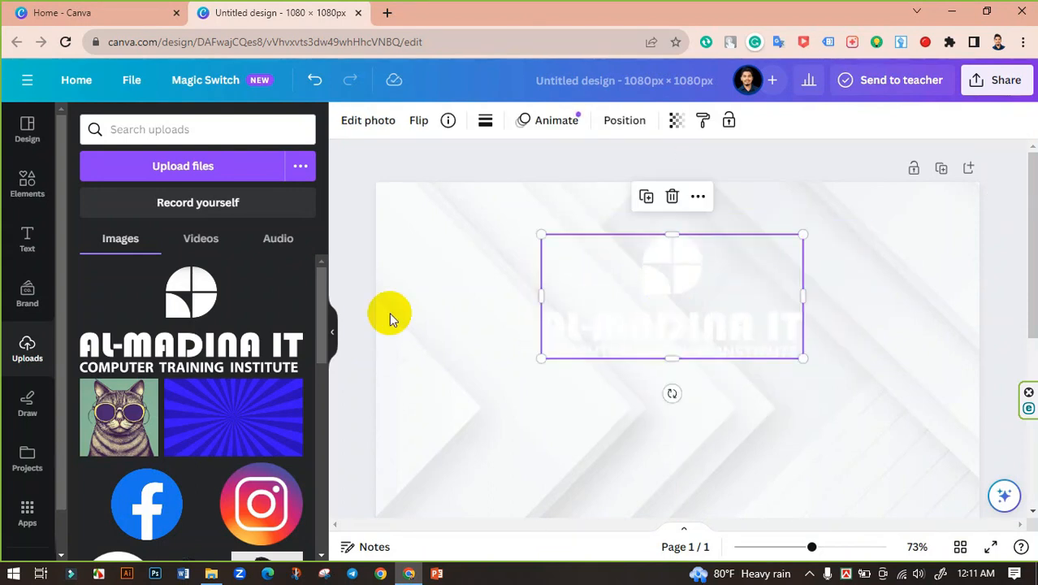
left_click(334, 334)
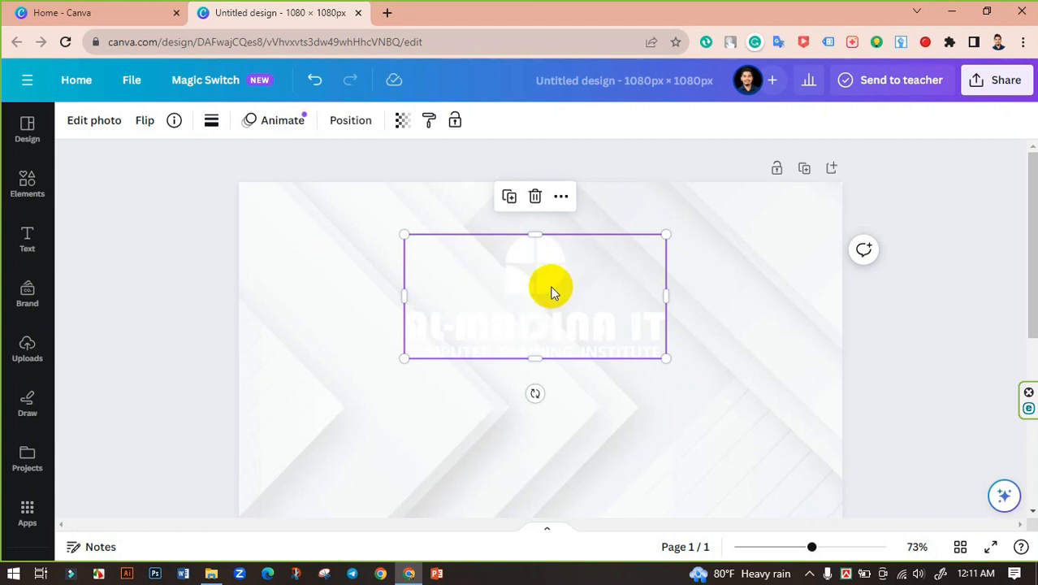
mouse_move(526, 269)
left_mouse_down()
mouse_move(670, 313)
mouse_move(535, 269)
mouse_move(572, 273)
mouse_move(464, 275)
mouse_move(498, 290)
mouse_move(513, 261)
left_mouse_up()
Apply the Duotone photo effect with the Pop preset to the logo
left_click(95, 122)
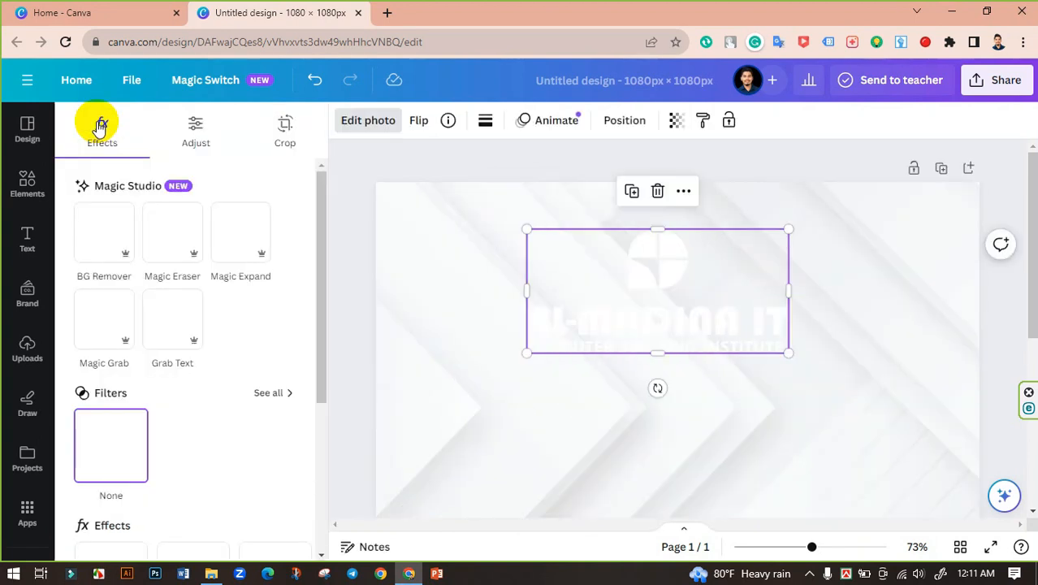
scroll(276, 324, "down", 3)
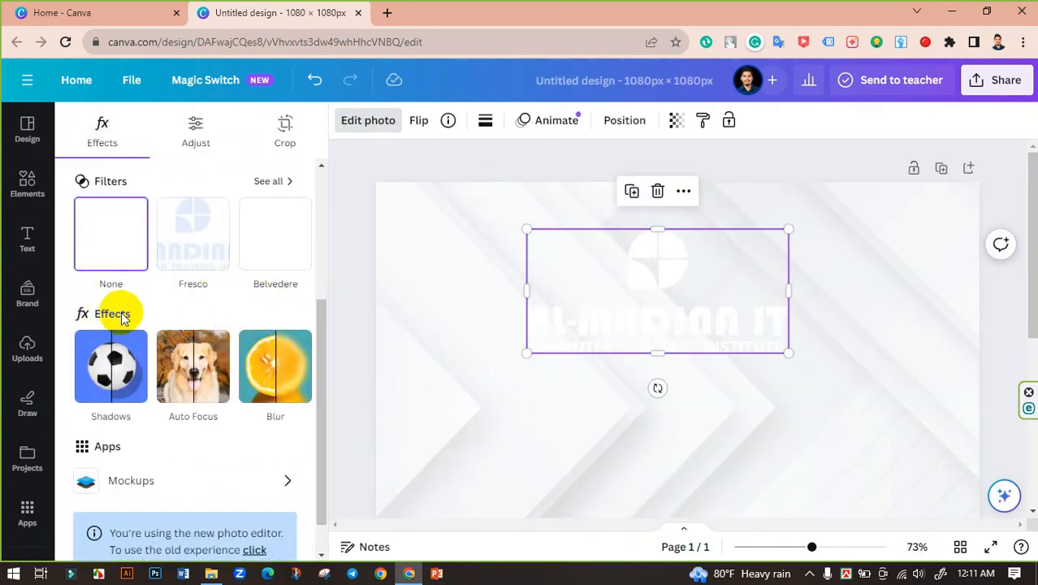
left_click(294, 371)
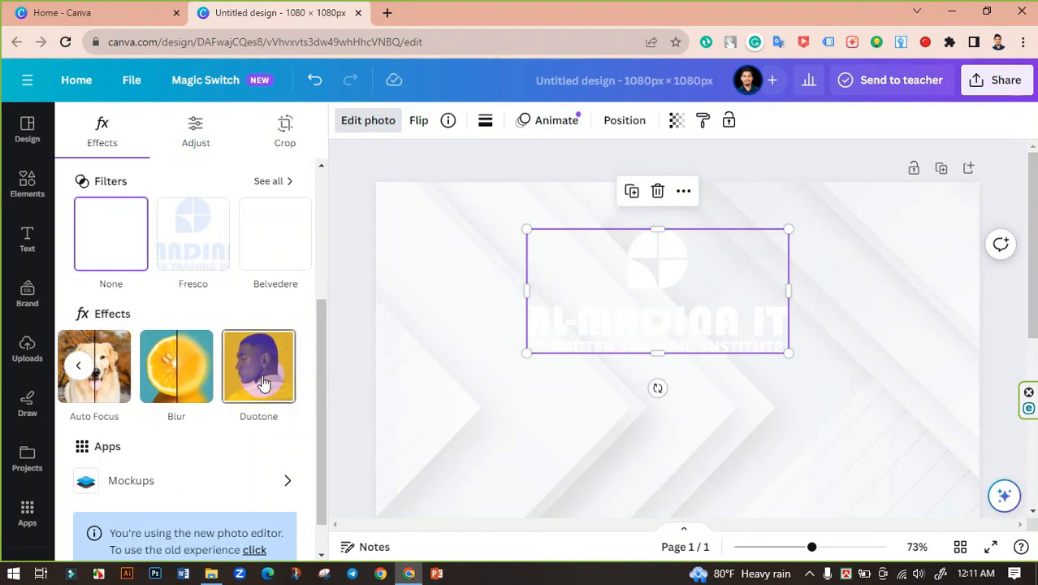
left_click(260, 370)
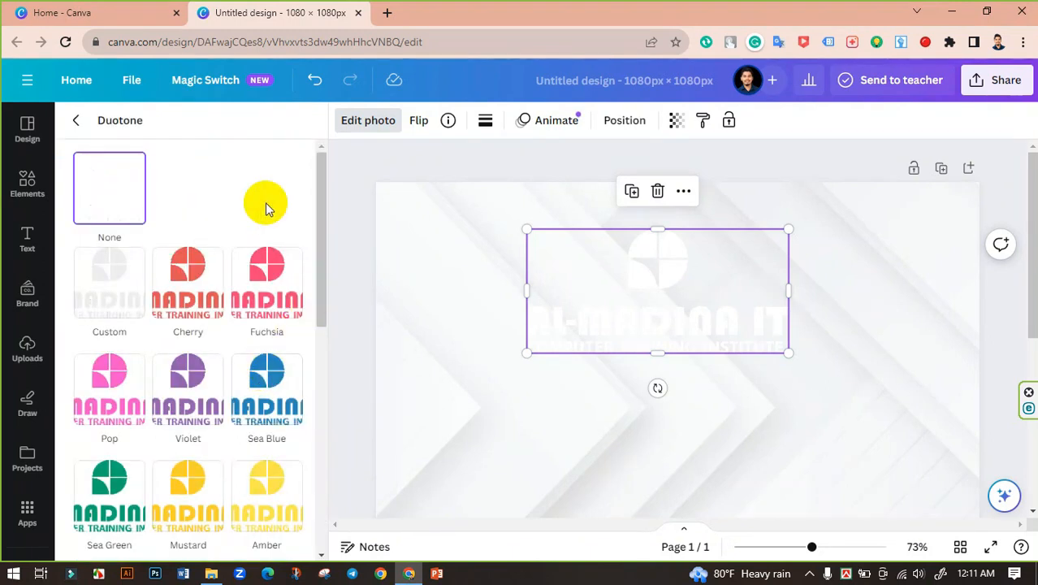
scroll(227, 395, "down", 3)
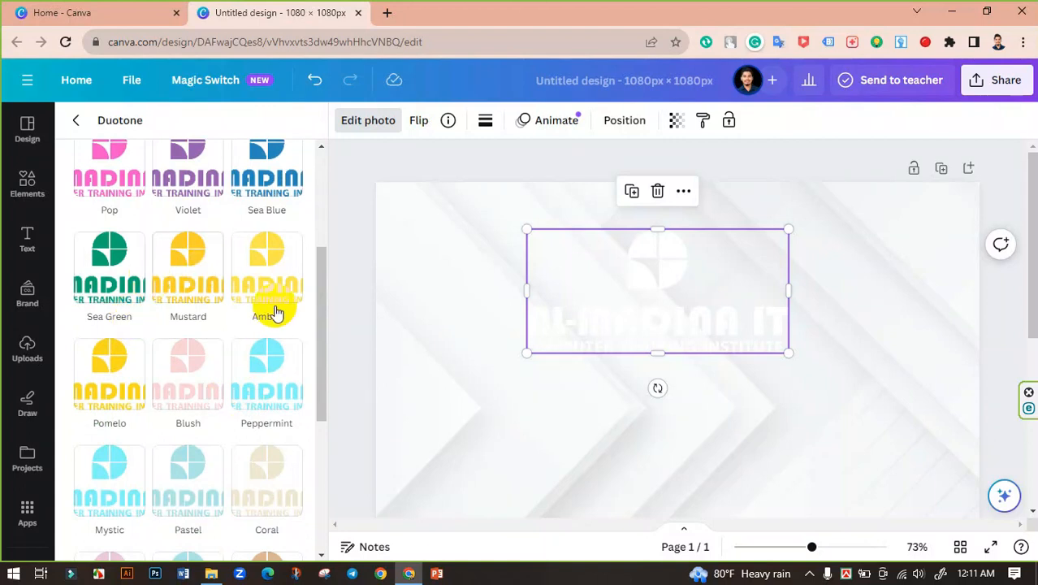
scroll(268, 341, "down", 3)
scroll(242, 382, "down", 2)
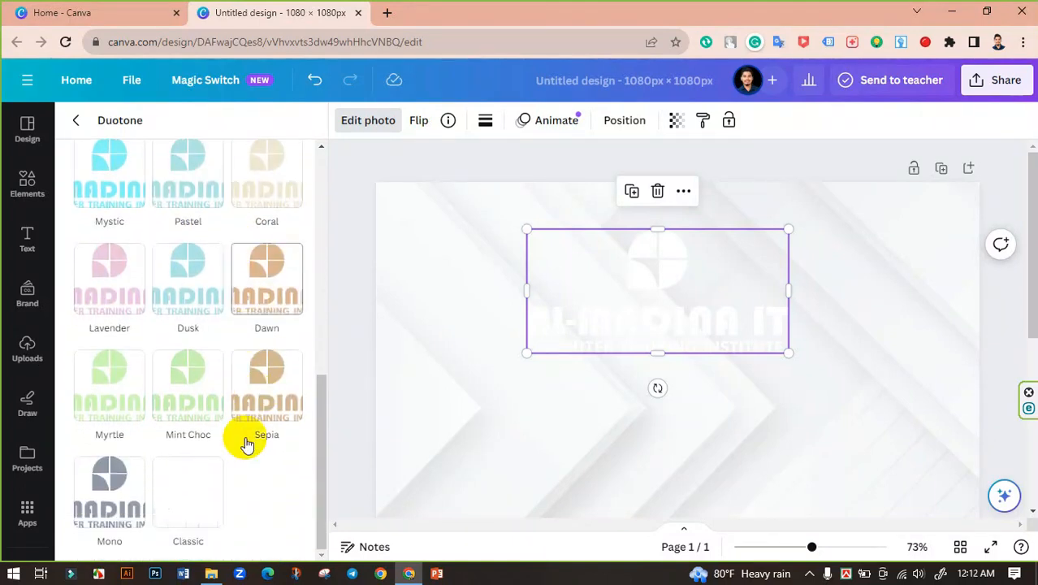
scroll(142, 337, "up", 3)
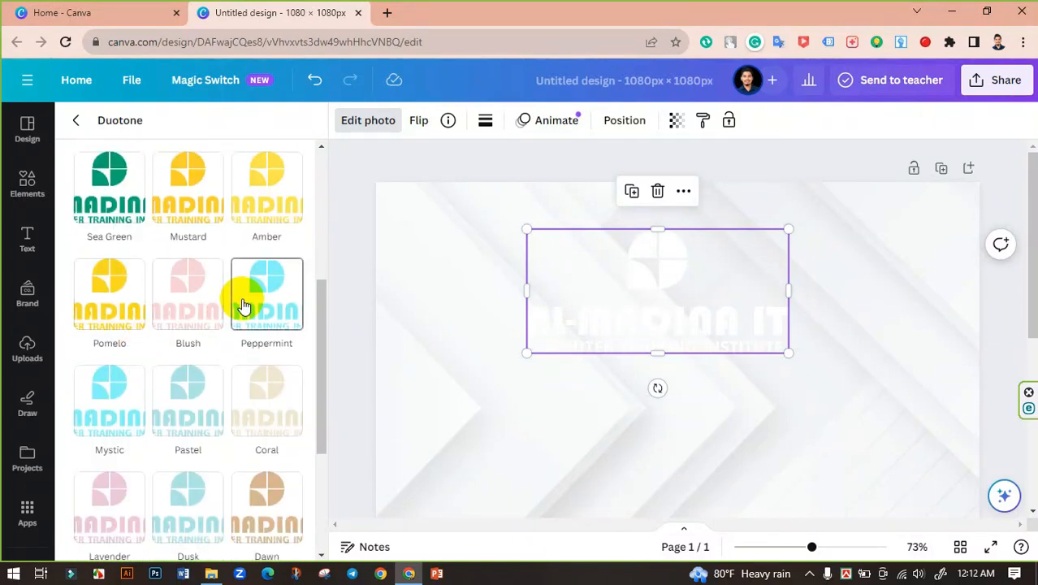
scroll(163, 292, "up", 2)
scroll(260, 280, "up", 1)
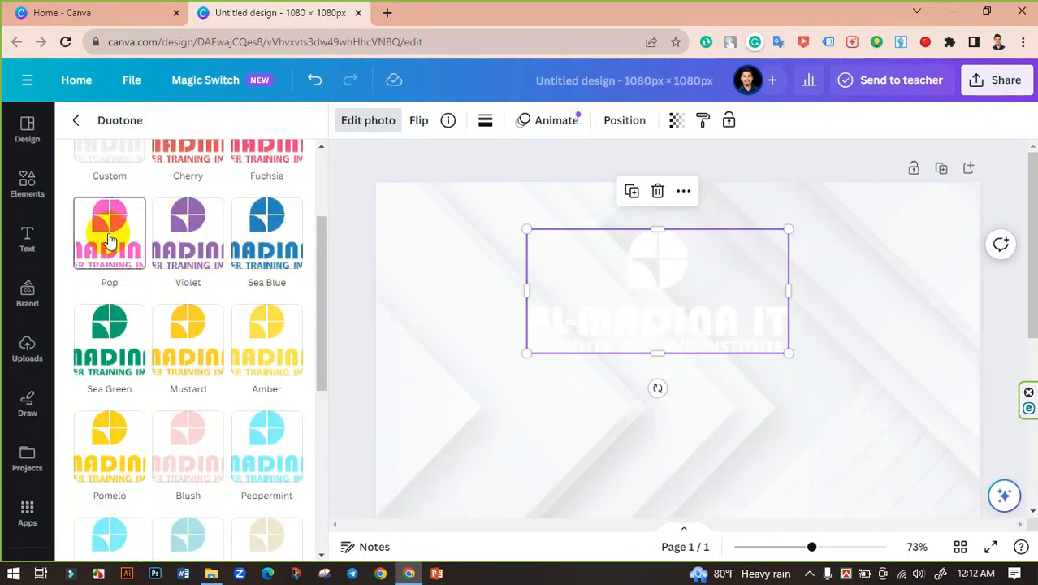
left_click(111, 241)
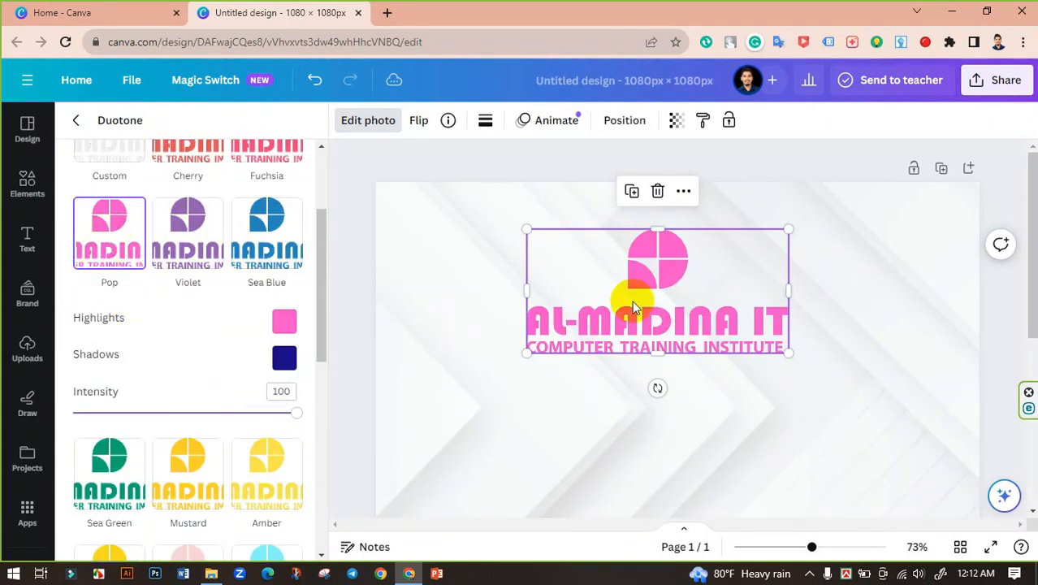
Set both the Highlights and Shadows colours of the logo's Duotone effect to black, #000000
left_click(282, 321)
left_click_drag(359, 406, 214, 460)
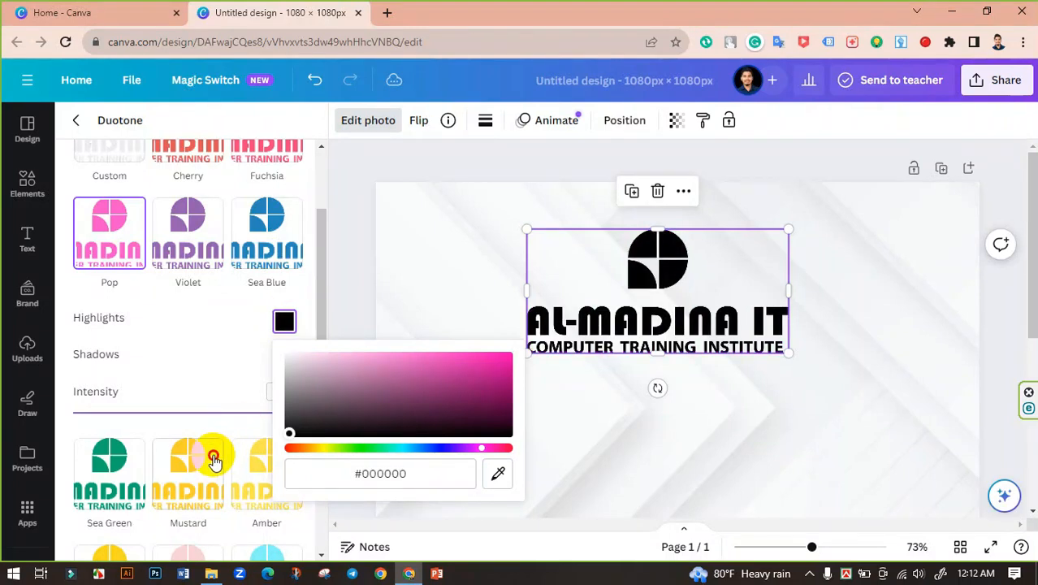
left_click(238, 312)
left_click(285, 358)
left_click_drag(493, 423, 227, 486)
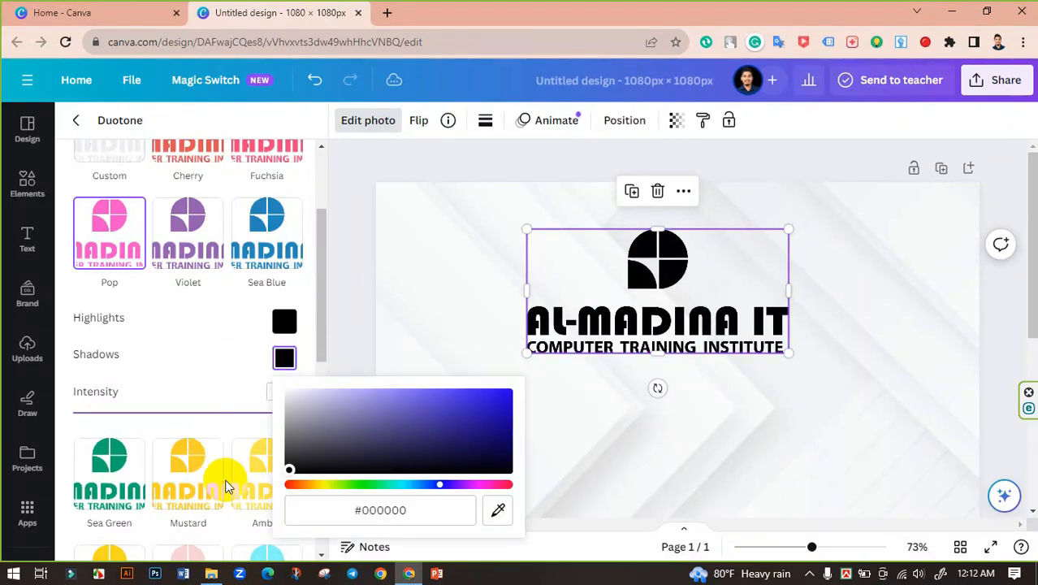
left_click(308, 290)
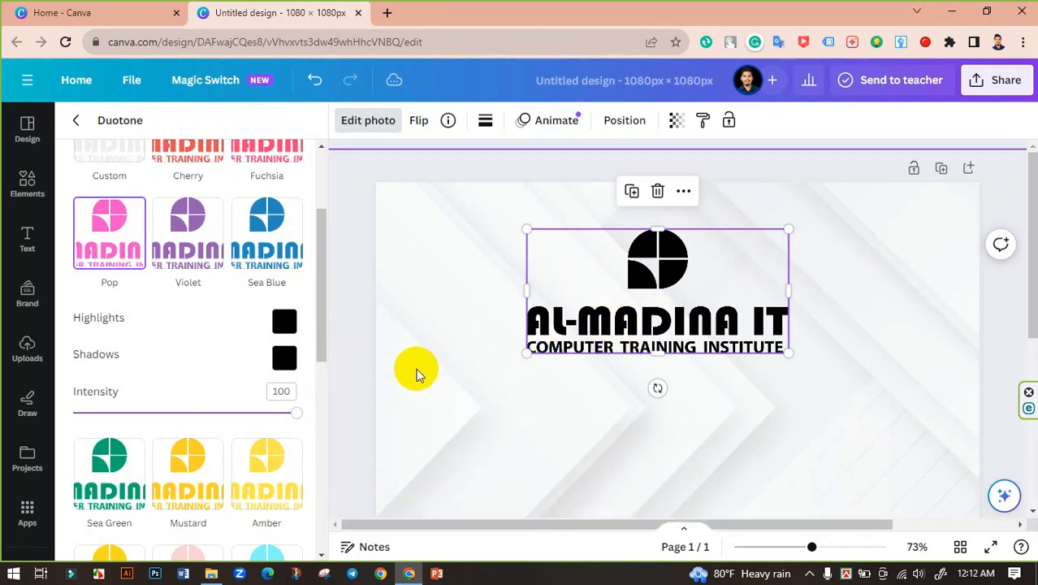
left_click(349, 349)
left_click(156, 276)
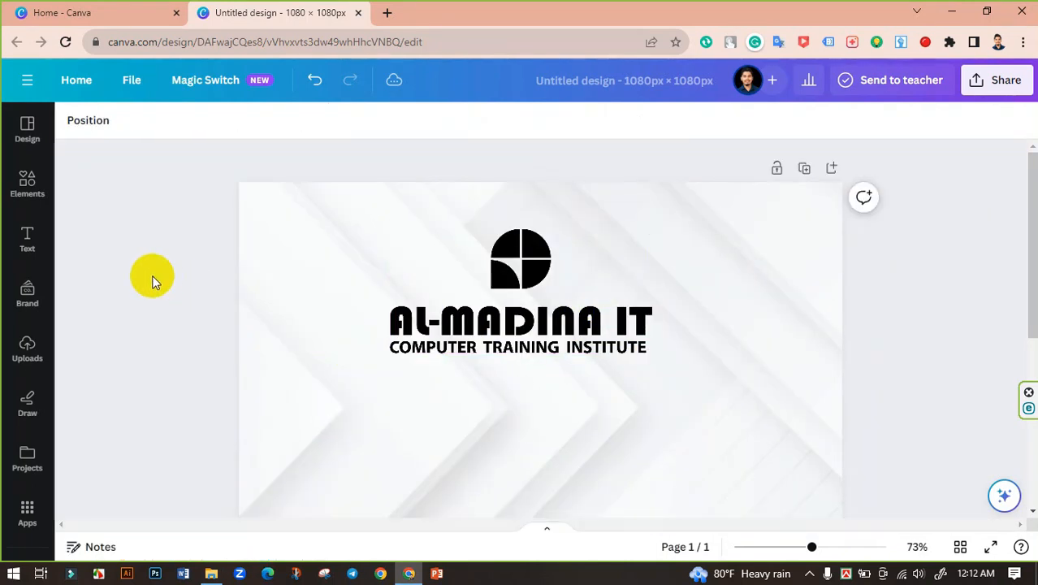
Reopen the logo's Duotone settings and apply the Cherry preset
left_click(486, 273)
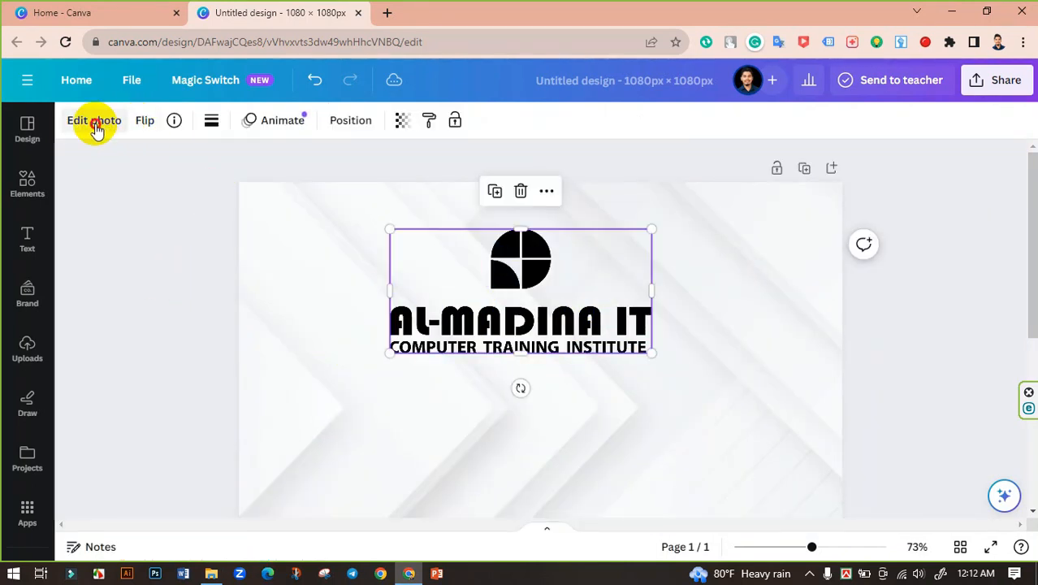
left_click(94, 124)
scroll(239, 375, "down", 3)
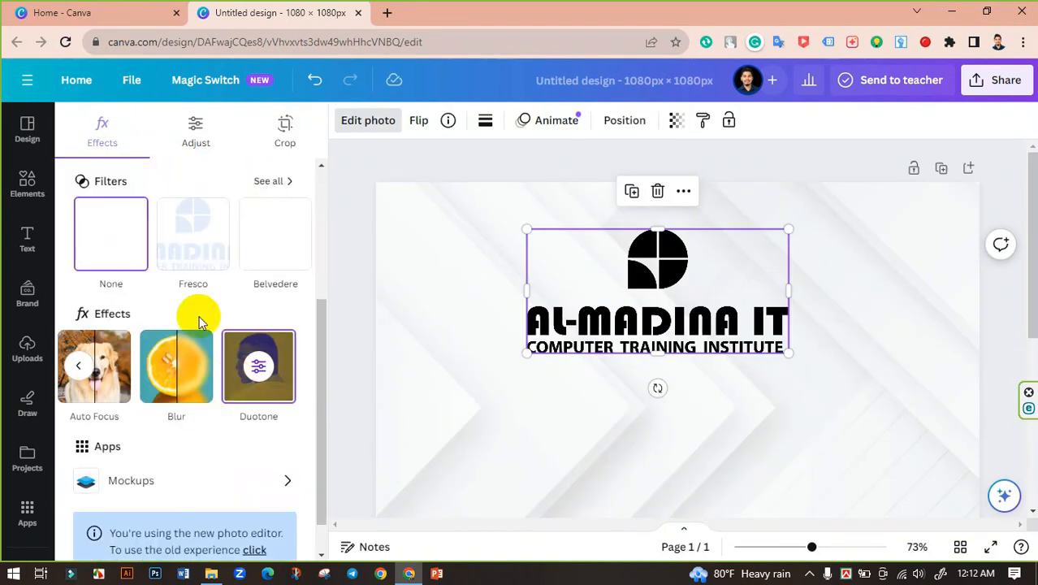
left_click(268, 365)
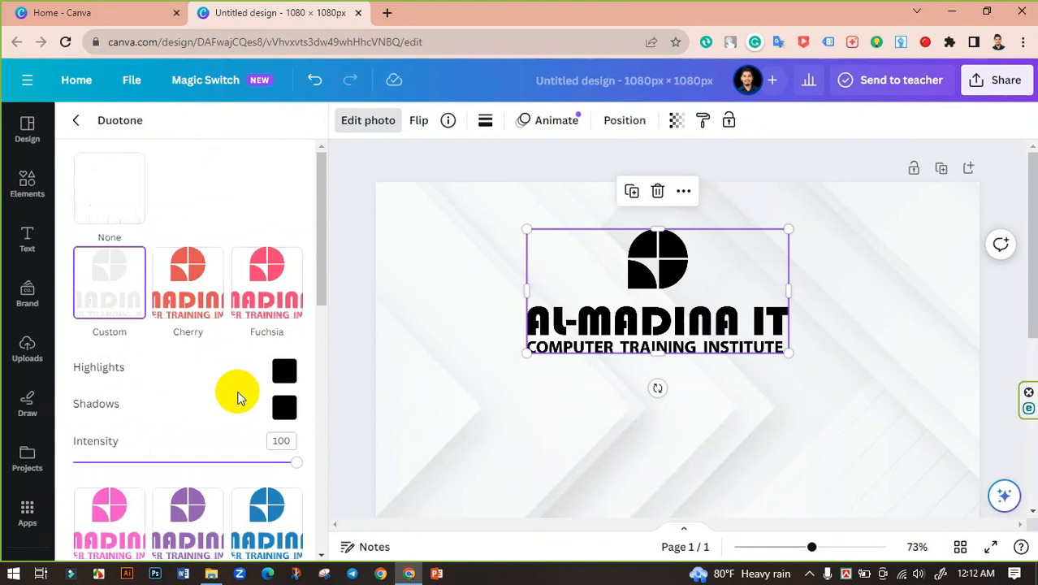
left_click(187, 289)
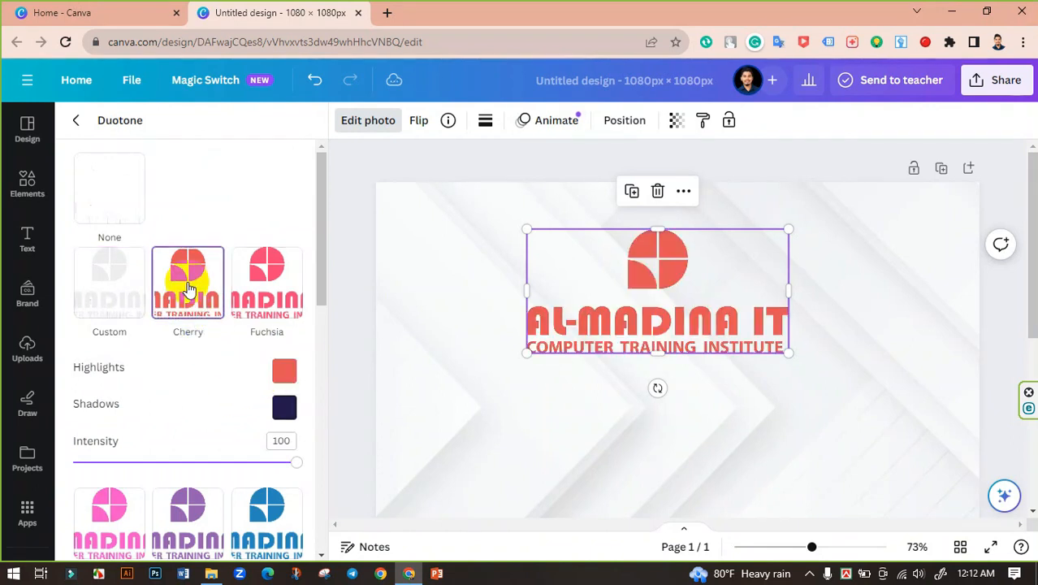
Apply the Custom Duotone preset to the logo and set its Highlights colour to pure red, #FF0000
left_click(120, 280)
scroll(173, 279, "down", 1)
scroll(178, 279, "down", 2)
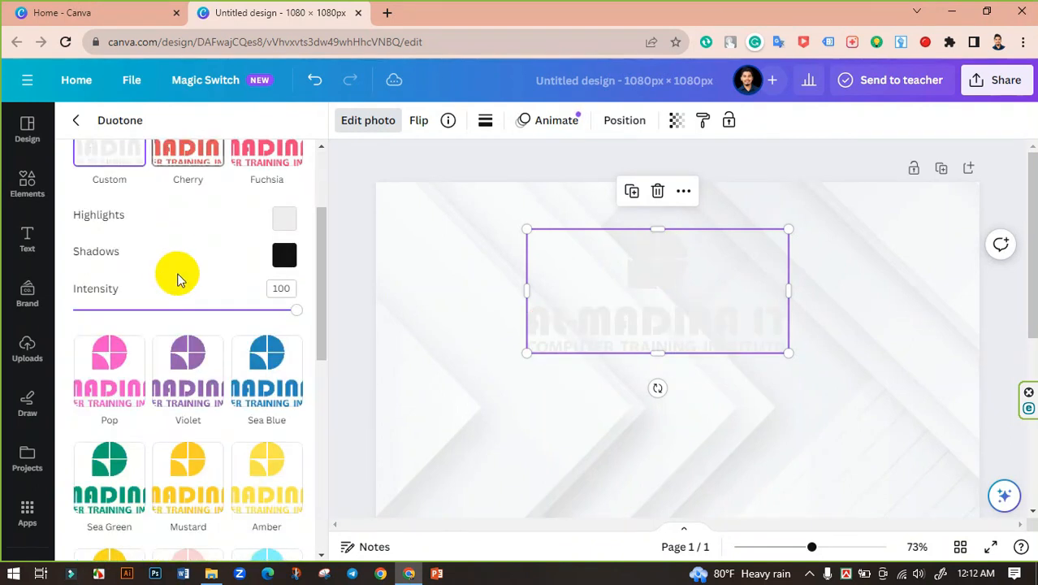
scroll(260, 292, "up", 1)
left_click(277, 295)
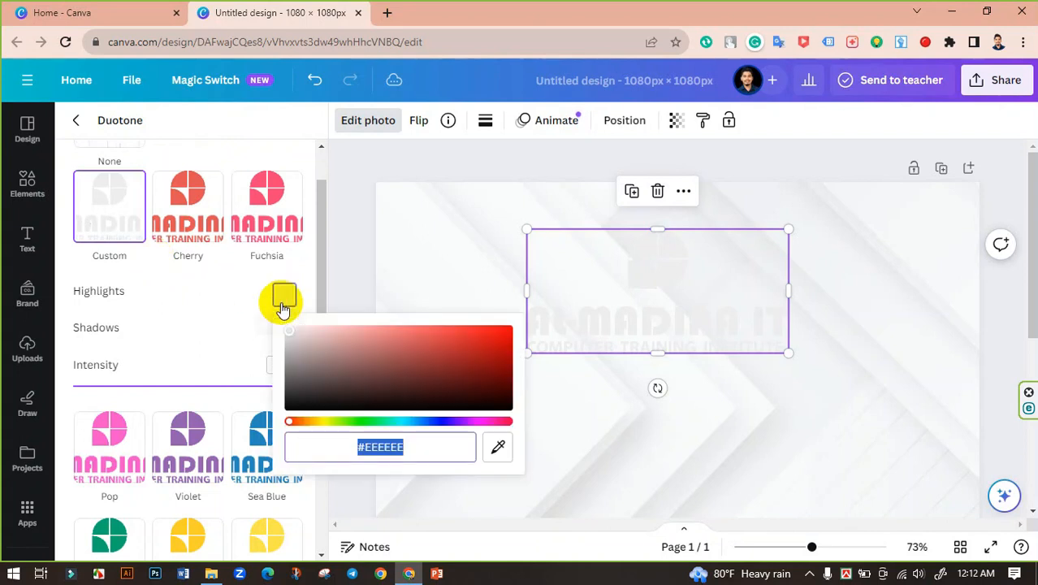
left_click(420, 368)
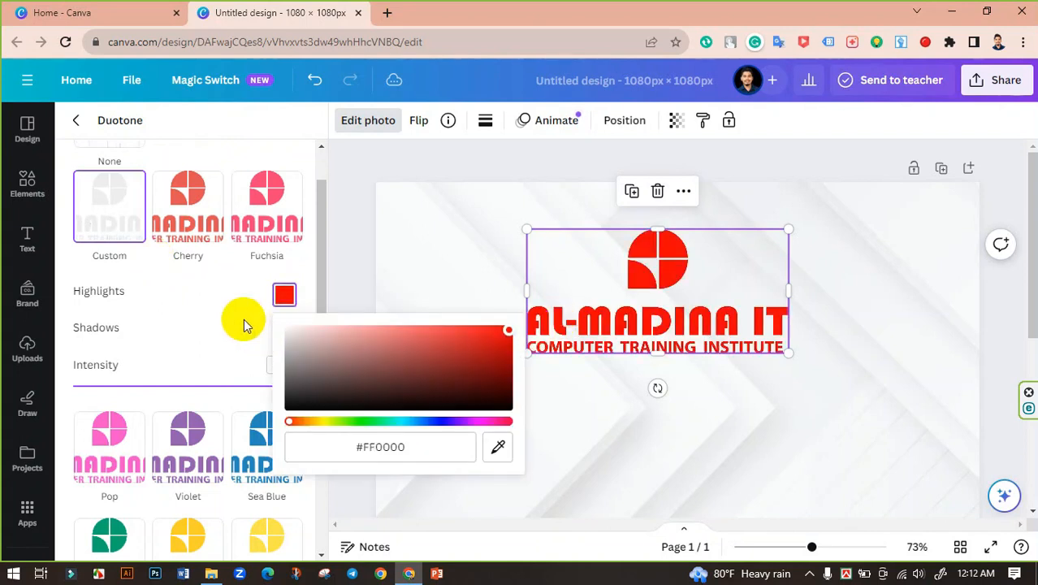
Set the Shadows colour of the logo's Duotone effect to bright red, #FD0000, and close the effect settings
left_click(285, 331)
left_click(472, 399)
left_click(475, 425)
left_click(509, 367)
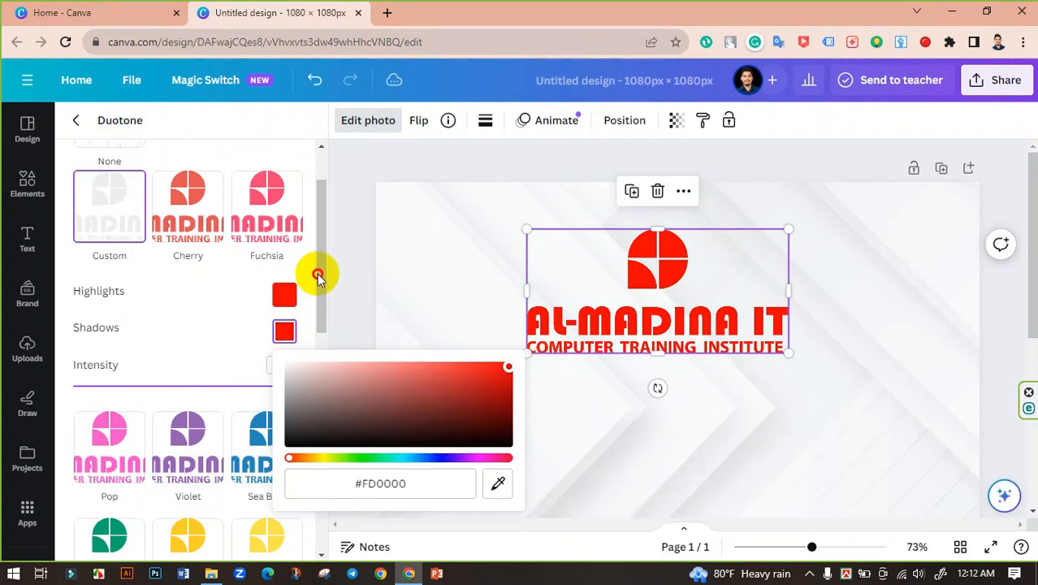
left_click(318, 276)
left_click(351, 280)
left_click(336, 343)
left_click_drag(507, 283, 528, 303)
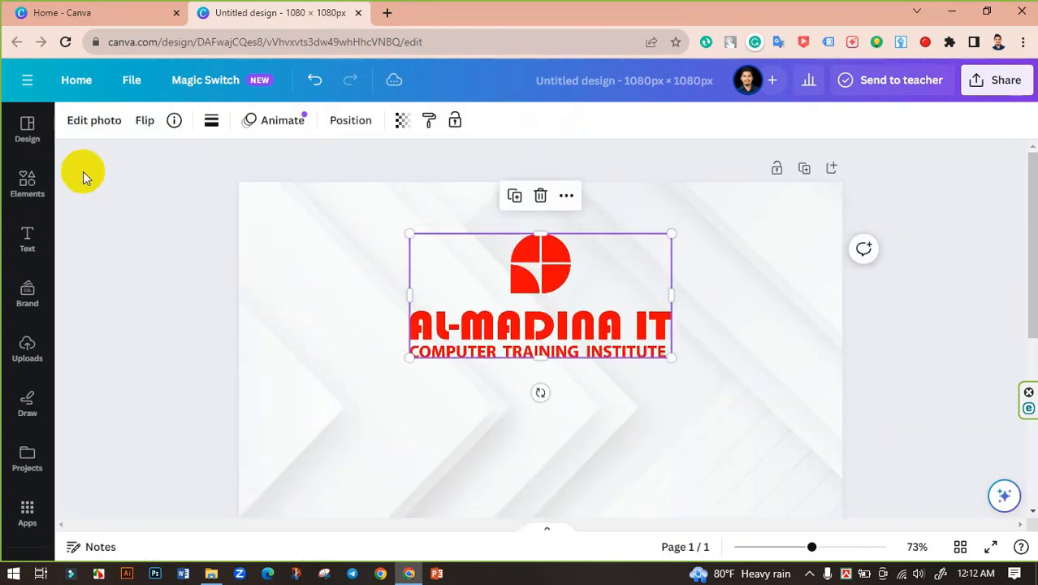
Examine the photo effects available for the logo, including Shadows, Auto Focus, Blur and Duotone
left_click(96, 121)
scroll(231, 354, "down", 2)
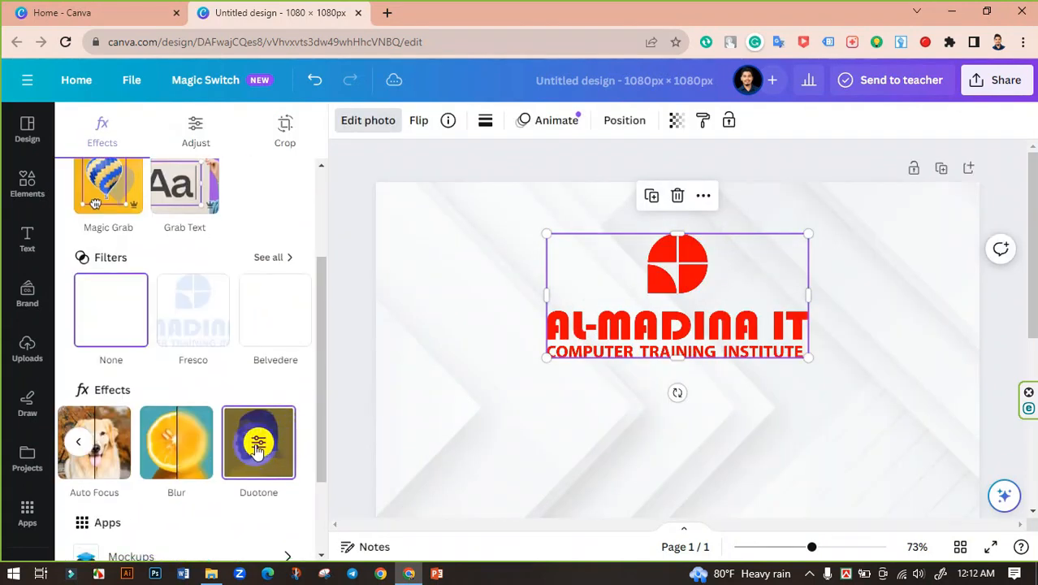
left_click(82, 443)
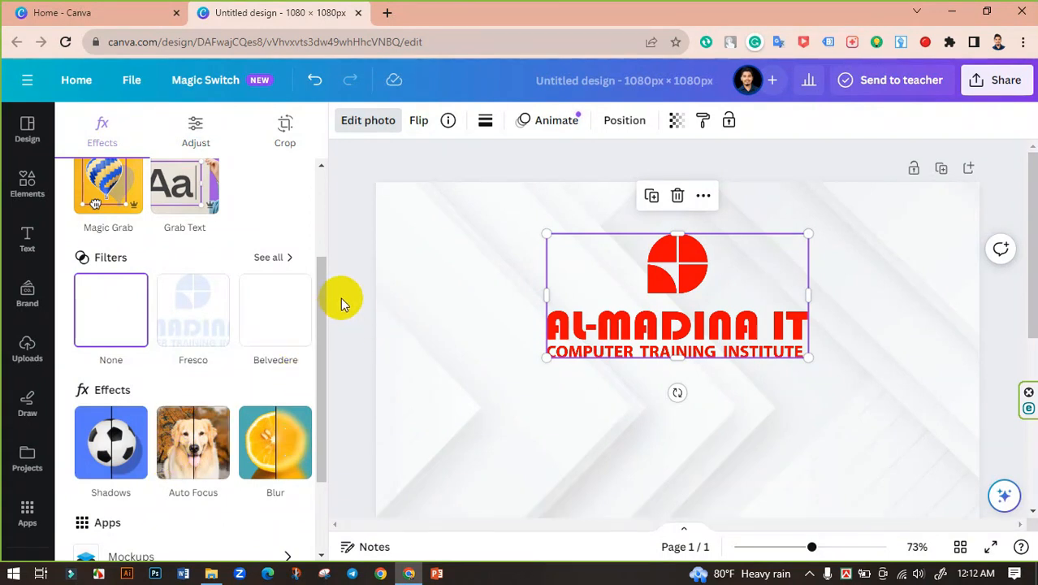
left_click(573, 295)
left_click(514, 278)
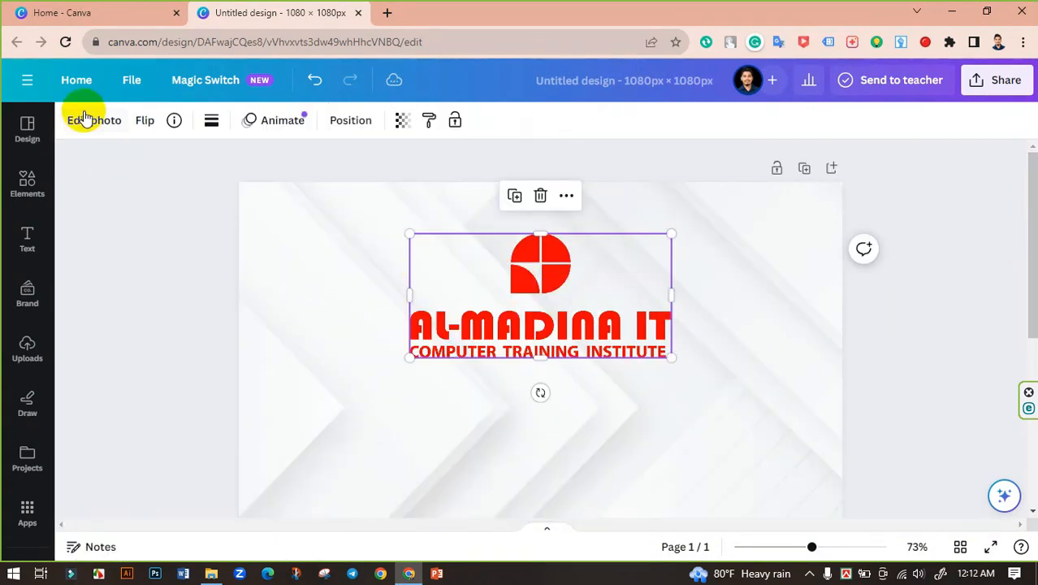
left_click(87, 120)
scroll(239, 364, "down", 3)
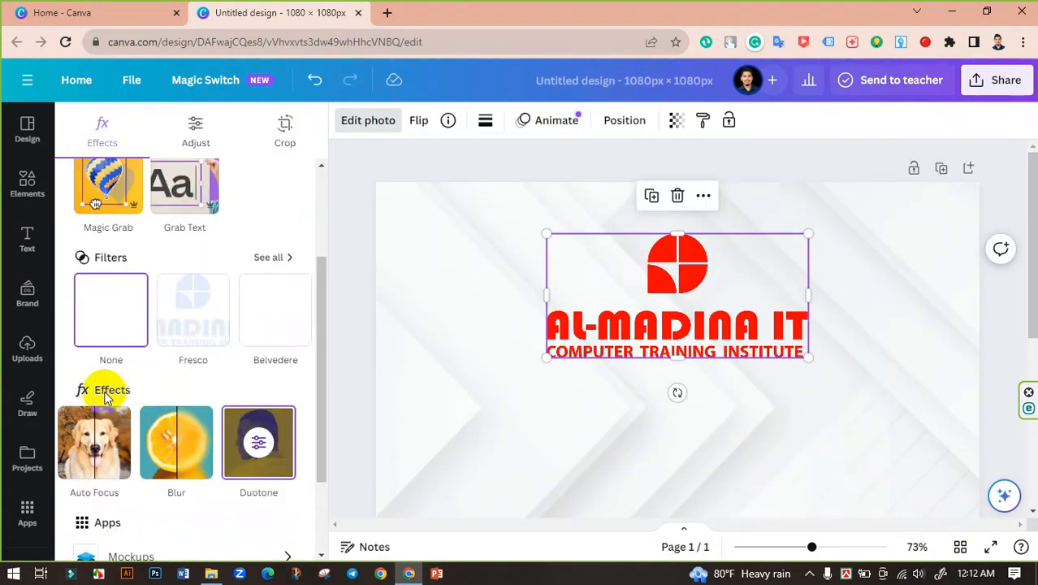
scroll(211, 398, "down", 2)
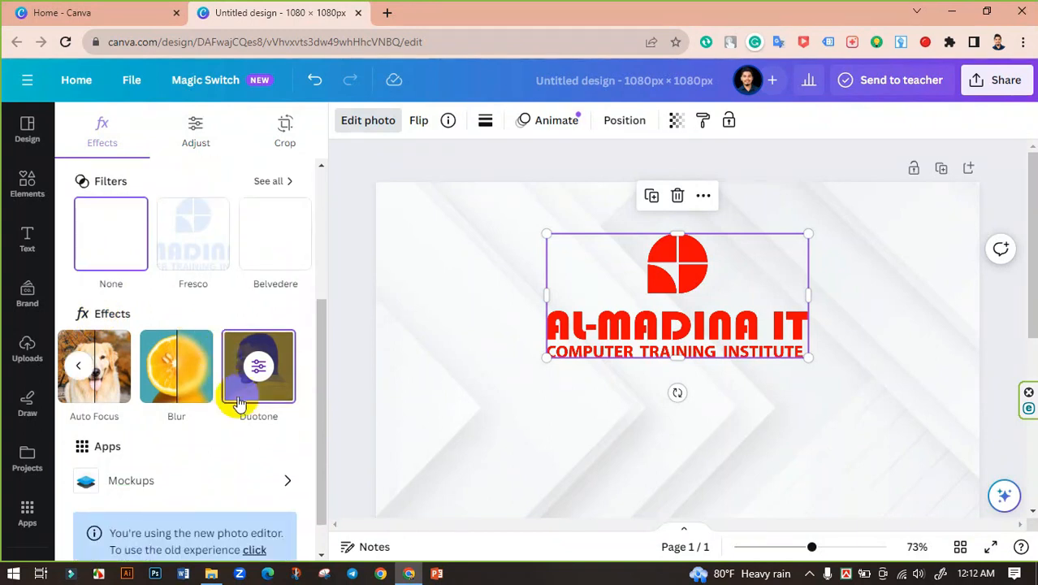
left_click(78, 371)
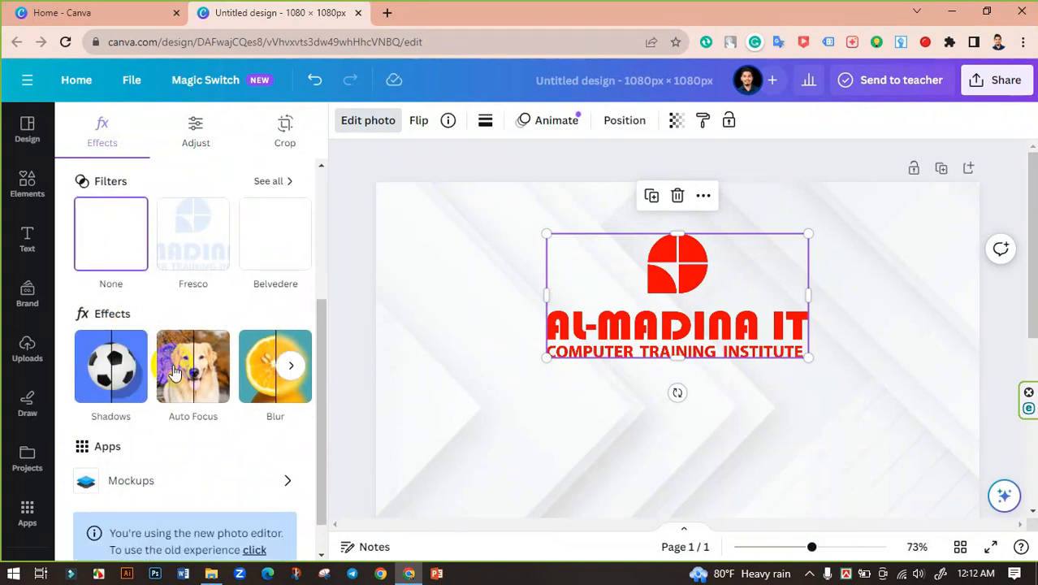
left_click(293, 368)
Apply the Violet Duotone preset to the logo and set its Highlights colour to a vivid purple
left_click(269, 375)
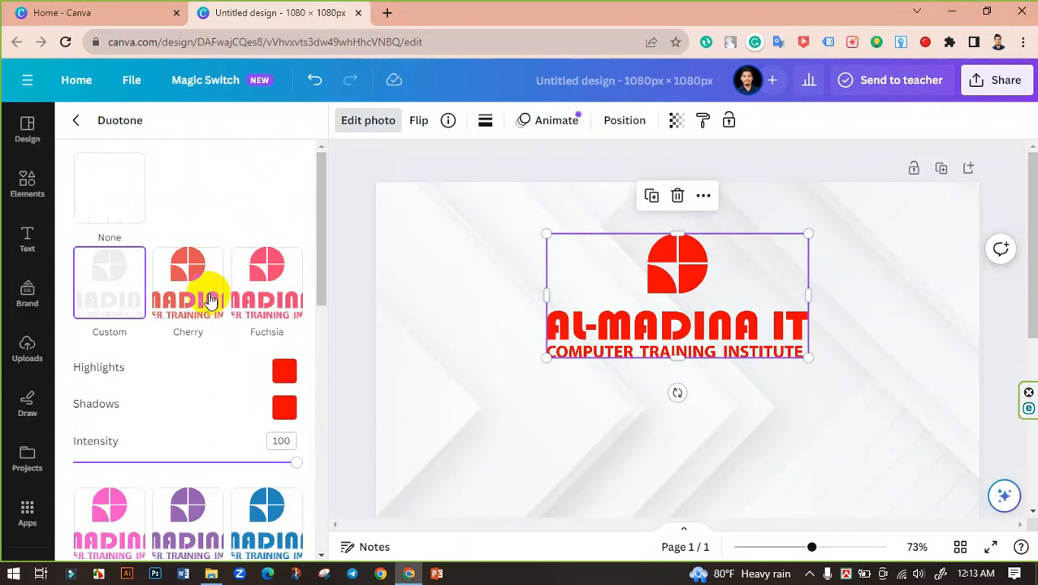
scroll(203, 325, "down", 3)
left_click(182, 366)
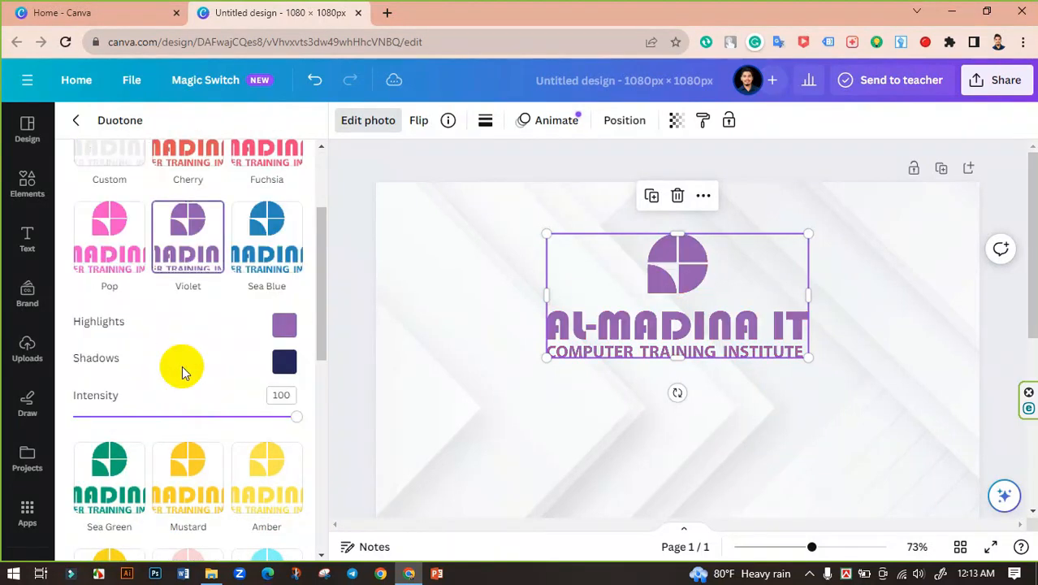
left_click(284, 324)
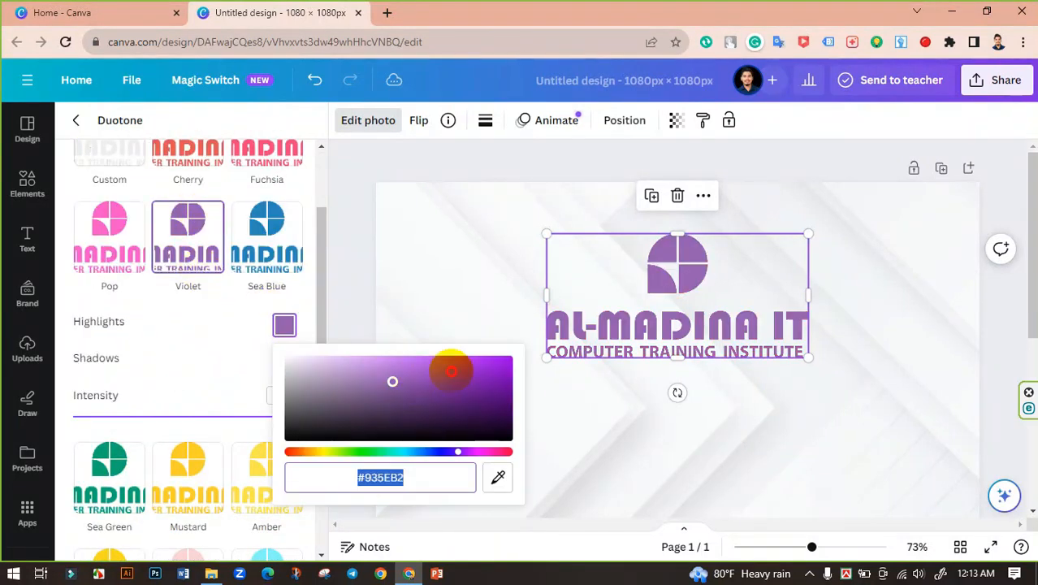
left_click_drag(451, 371, 601, 351)
left_click(309, 291)
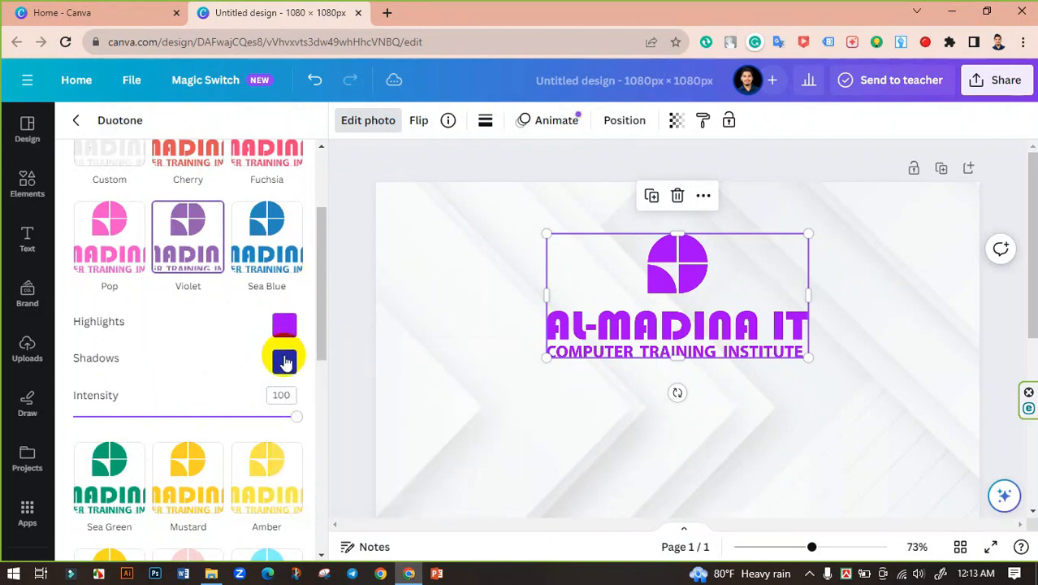
Set the Shadows colour of the logo's Duotone effect to a fully saturated tone and shift its hue from blue to purple
left_click(283, 360)
left_click_drag(425, 467, 607, 375)
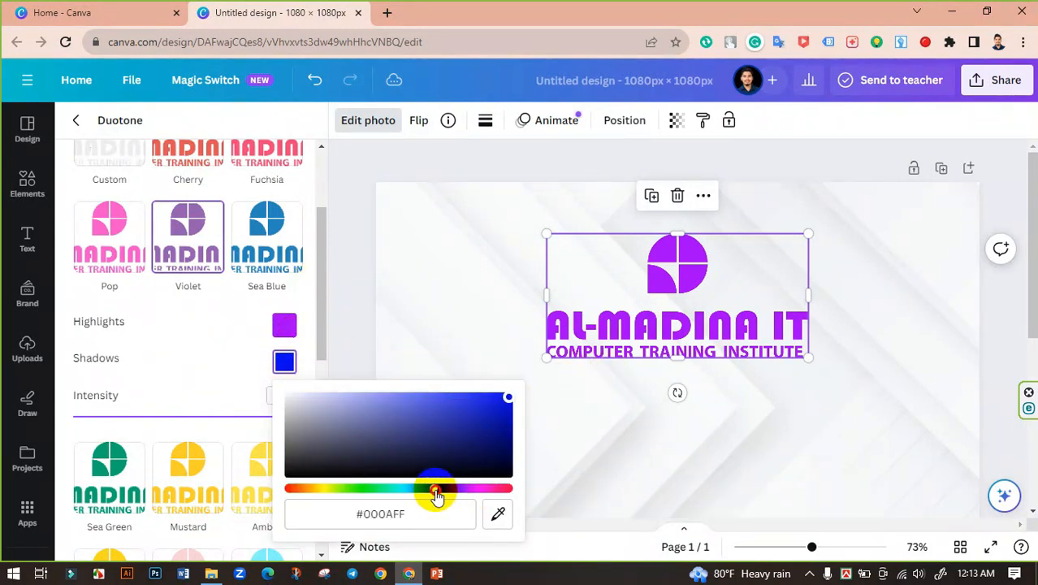
left_click_drag(436, 495, 472, 491)
left_click(358, 279)
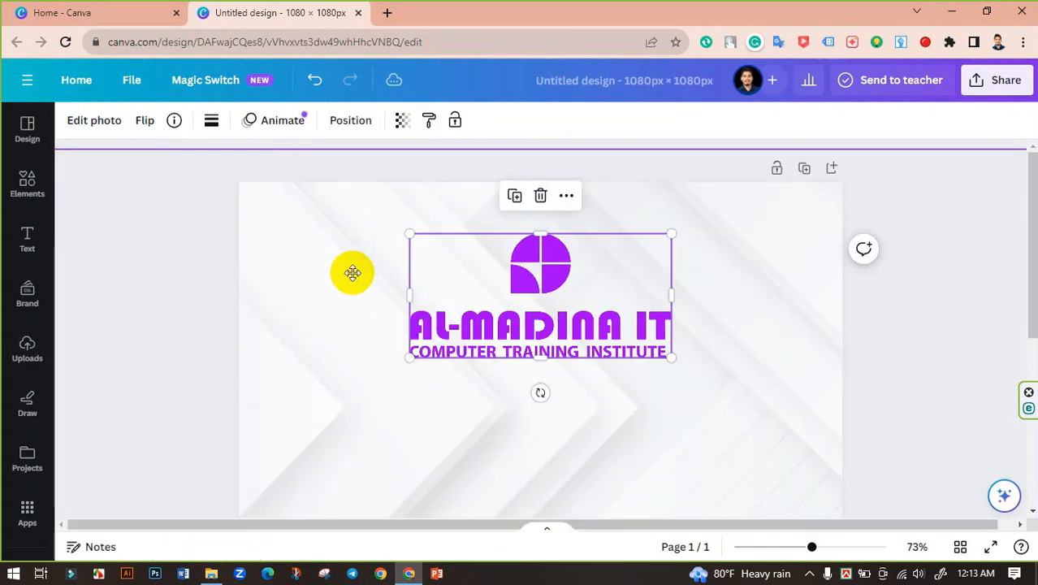
double_click(353, 272)
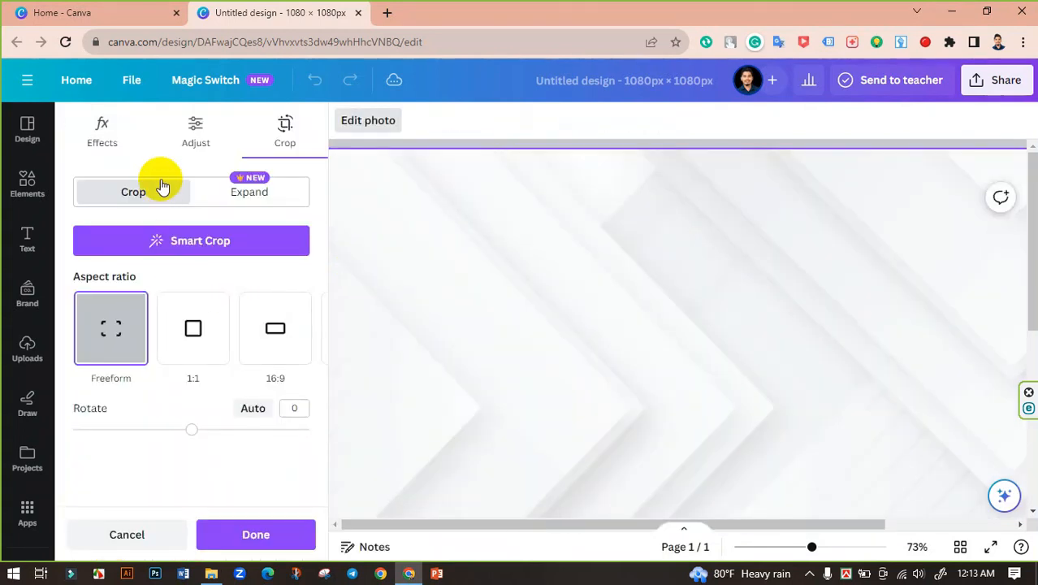
left_click(146, 534)
left_click(187, 283)
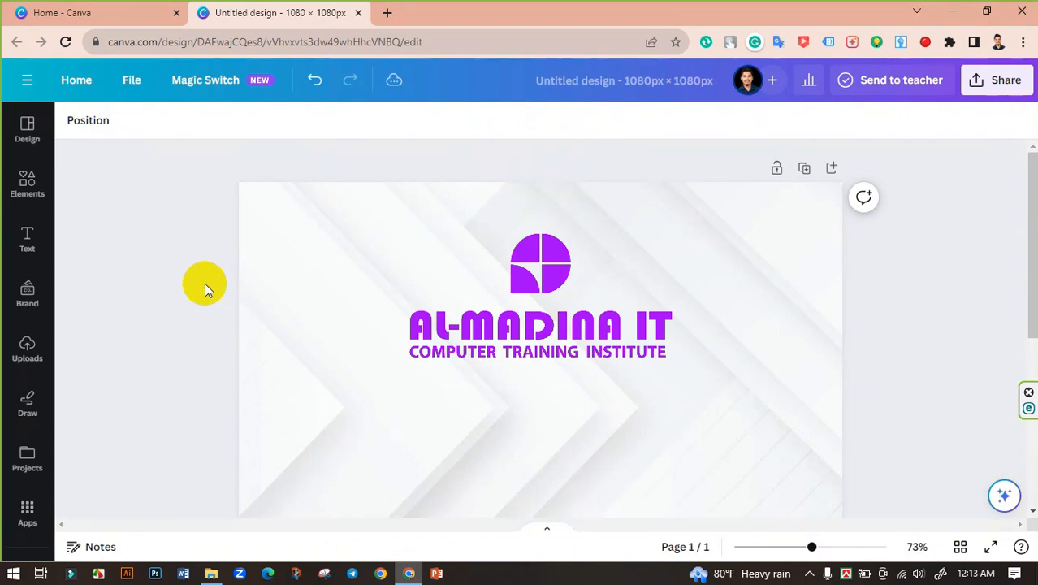
Delete the purple logo from the page, leaving only the background pattern
left_click(572, 297)
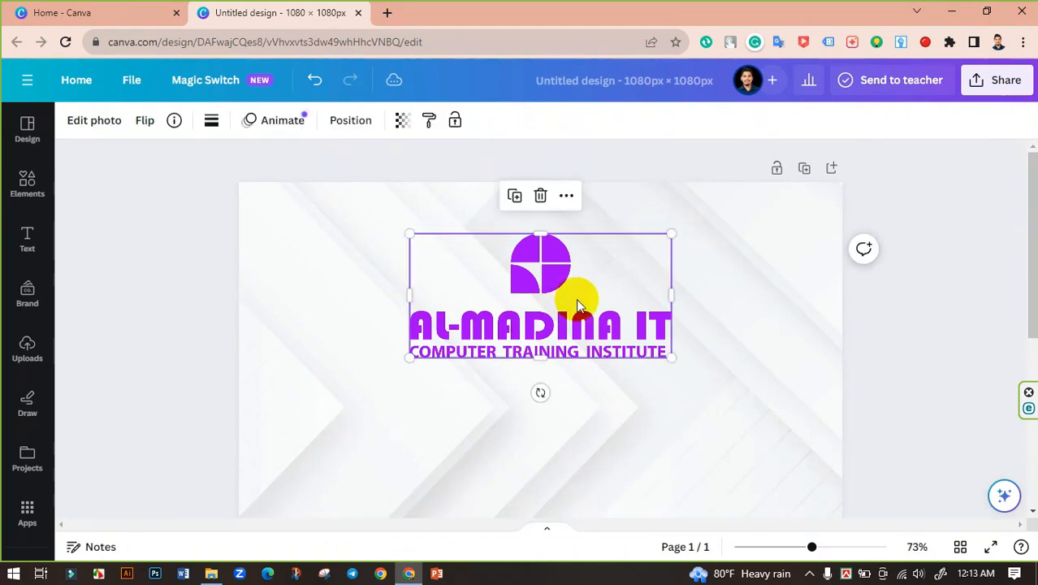
left_click(146, 285)
left_click_drag(810, 546, 792, 547)
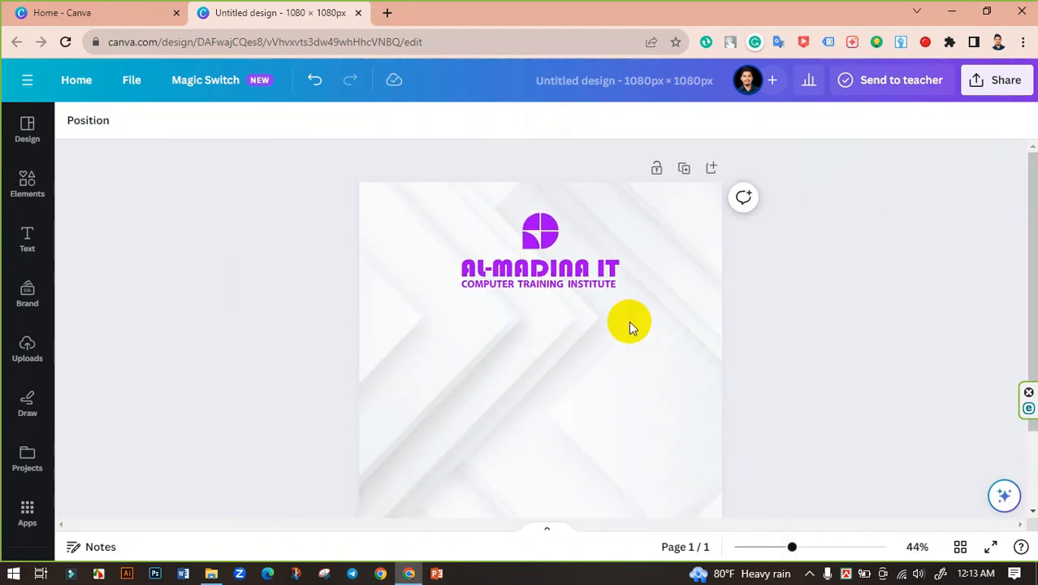
left_click(589, 282)
key("Delete")
scroll(609, 346, "down", 2)
scroll(577, 355, "up", 2)
left_click(630, 336)
left_click_drag(792, 547, 778, 547)
left_click(831, 441)
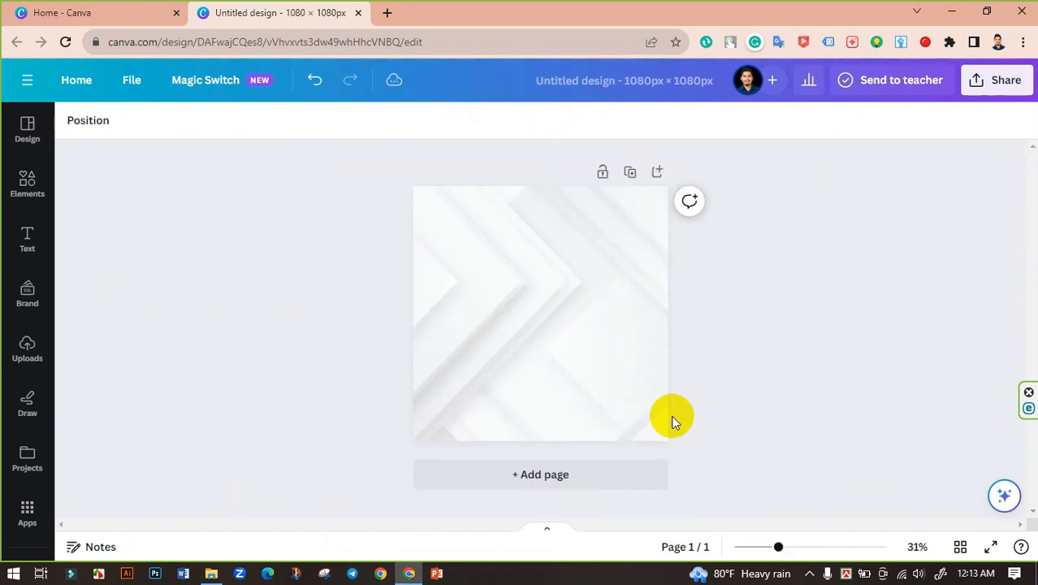
Add the uploaded cut-out portrait of the man in the blue shirt to the page
left_click(26, 351)
scroll(162, 390, "down", 5)
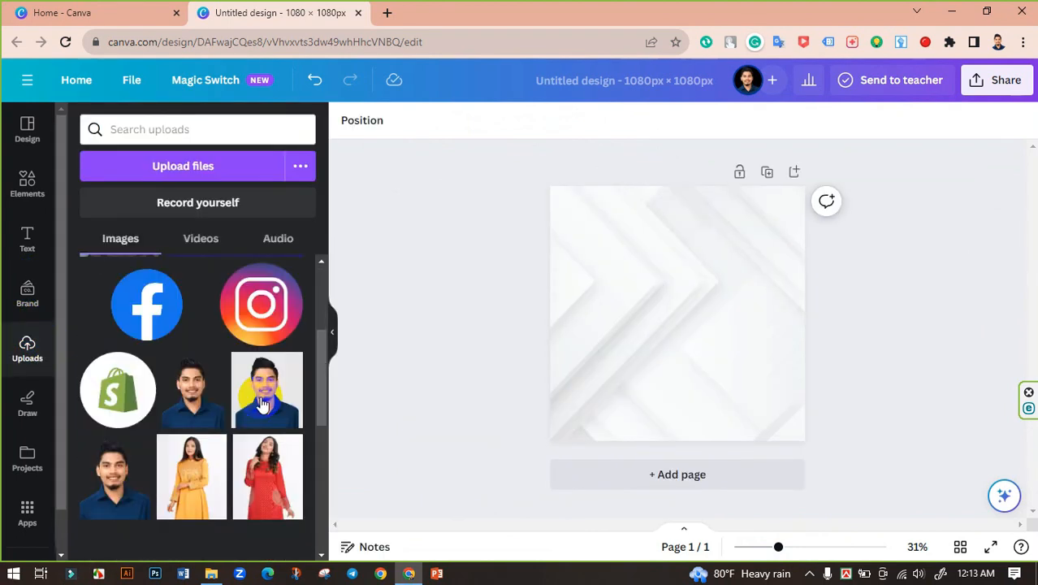
left_click(110, 303)
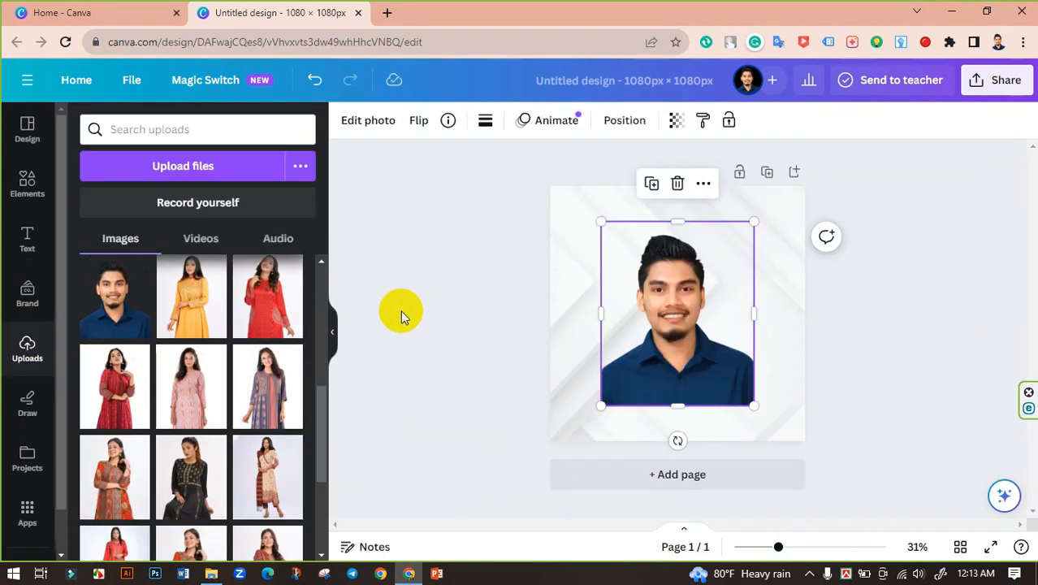
left_click(400, 310)
left_click(333, 337)
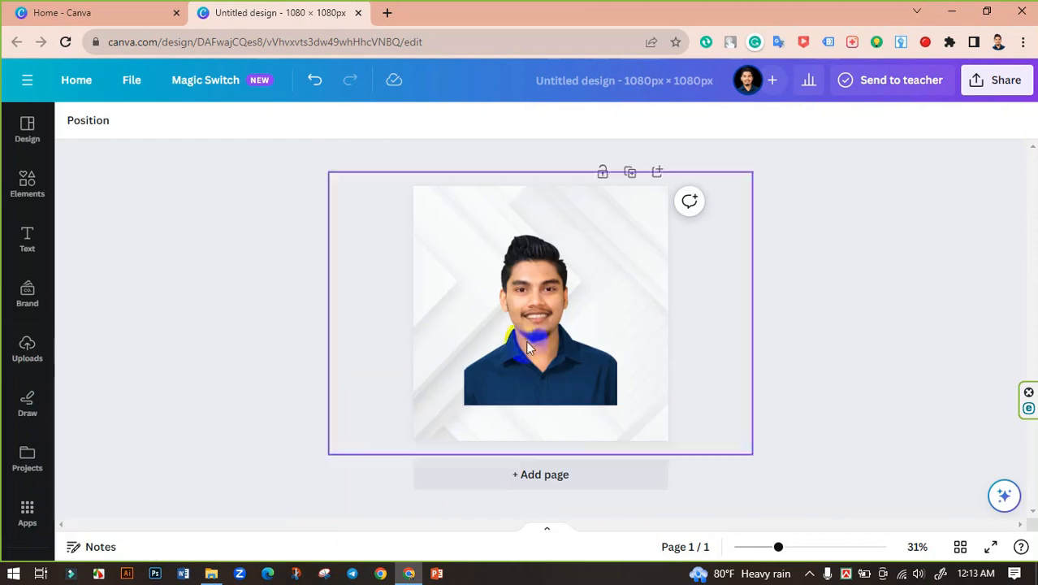
Enlarge the portrait and centre it horizontally with its lower edge on the bottom of the page
left_click(541, 361)
left_click_drag(540, 360, 538, 397)
left_click(781, 355)
left_click(534, 369)
left_click_drag(618, 260, 638, 230)
mouse_move(550, 351)
left_mouse_down()
mouse_move(550, 321)
mouse_move(552, 334)
left_mouse_up()
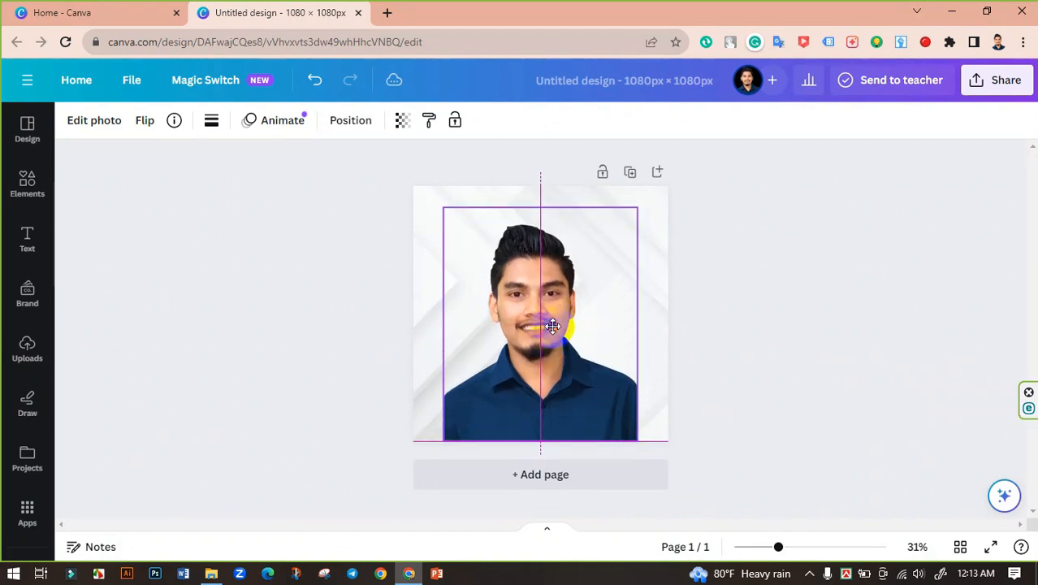
left_click_drag(552, 326, 553, 326)
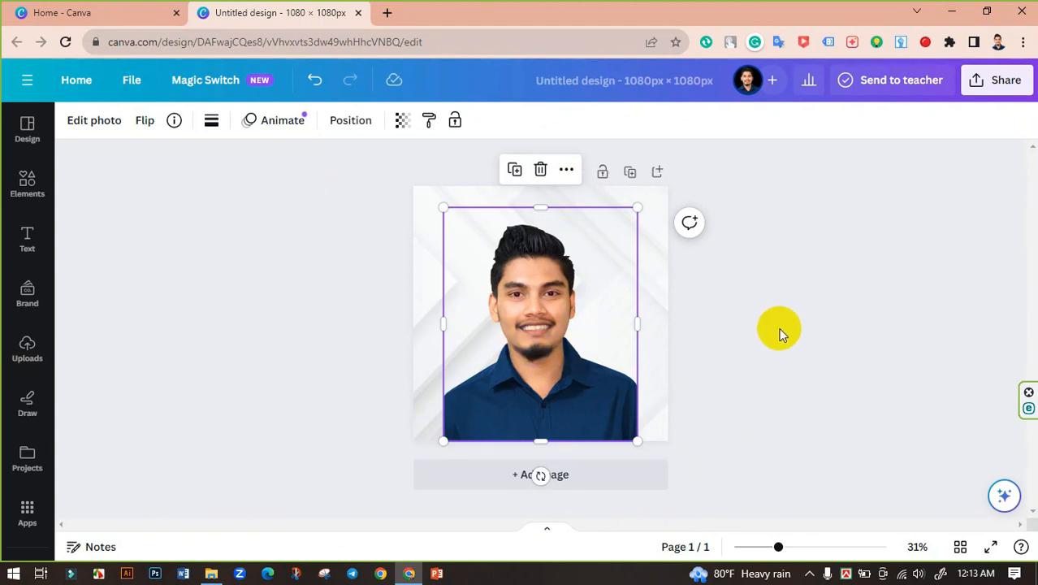
Duplicate the portrait and place the copy in front of the original, flush with the page's left edge
left_click(320, 327)
left_click(570, 346)
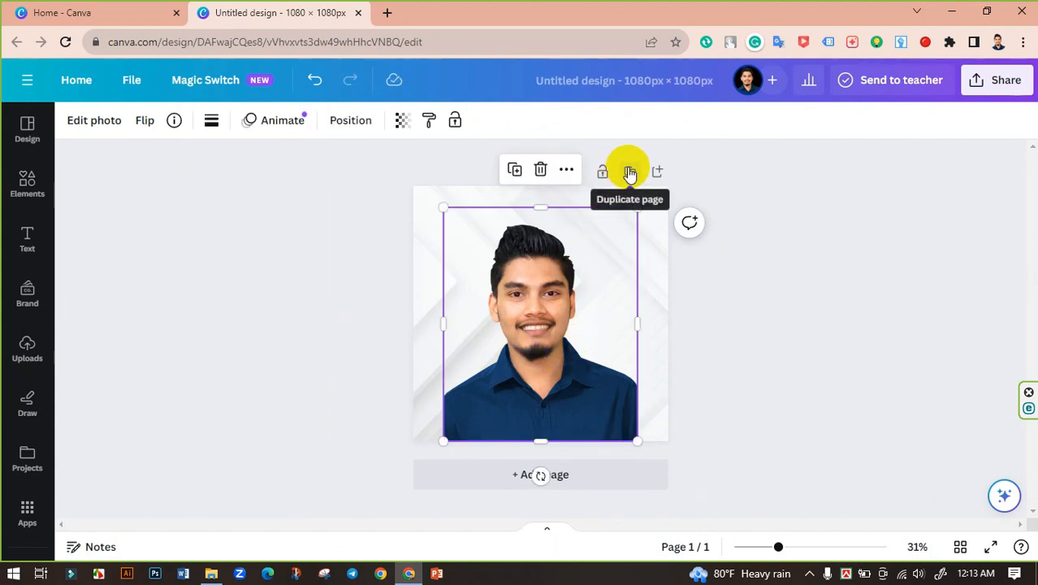
left_click(547, 358)
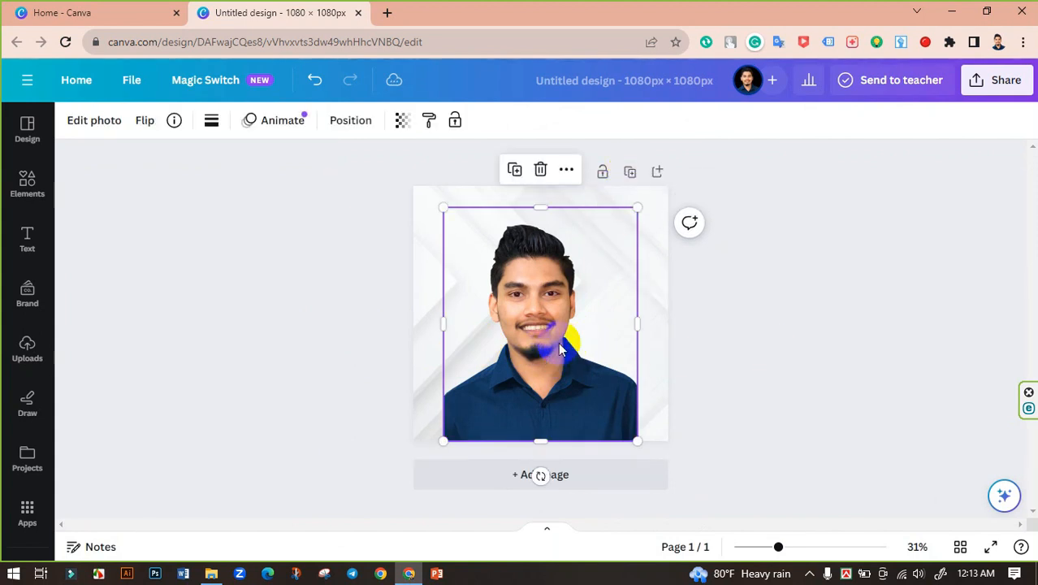
left_click_drag(521, 339, 506, 359)
left_click(325, 366)
Apply the Custom Duotone effect to the front portrait and set its Highlights colour to black, #000000
left_click(96, 122)
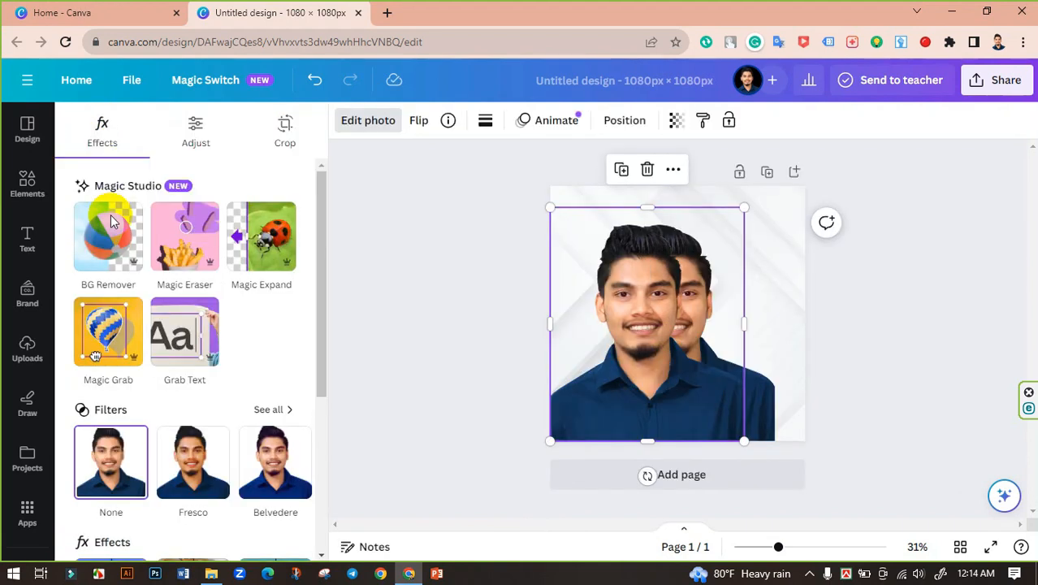
scroll(284, 398, "down", 3)
left_click(290, 369)
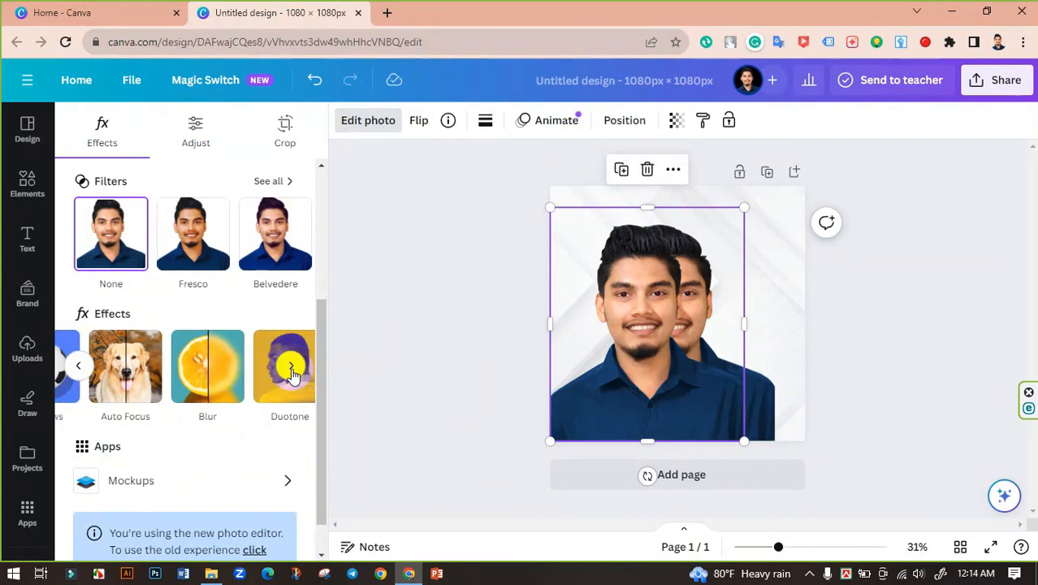
left_click(267, 380)
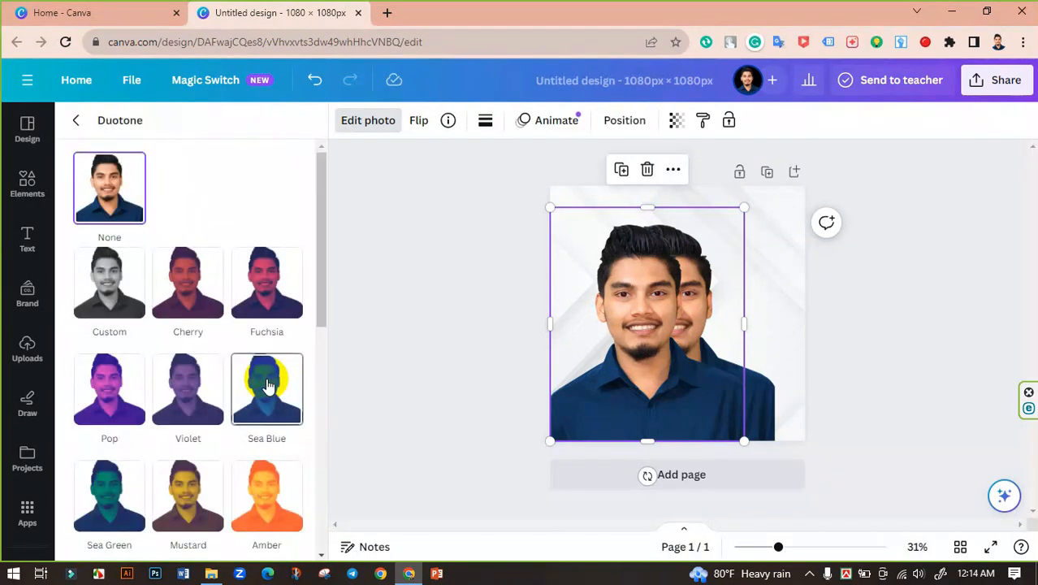
left_click(99, 295)
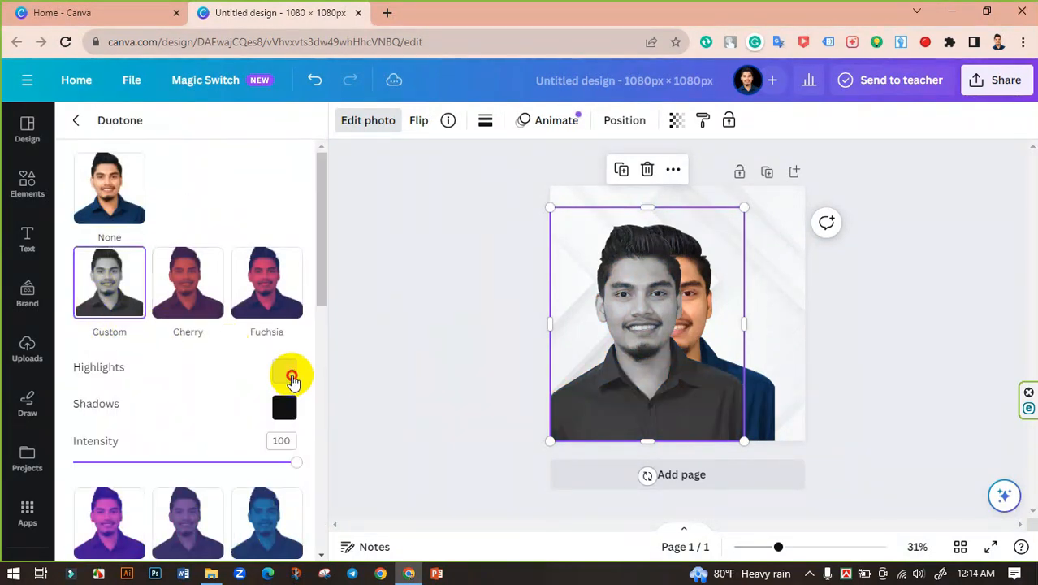
left_click(291, 378)
left_click_drag(382, 442, 185, 498)
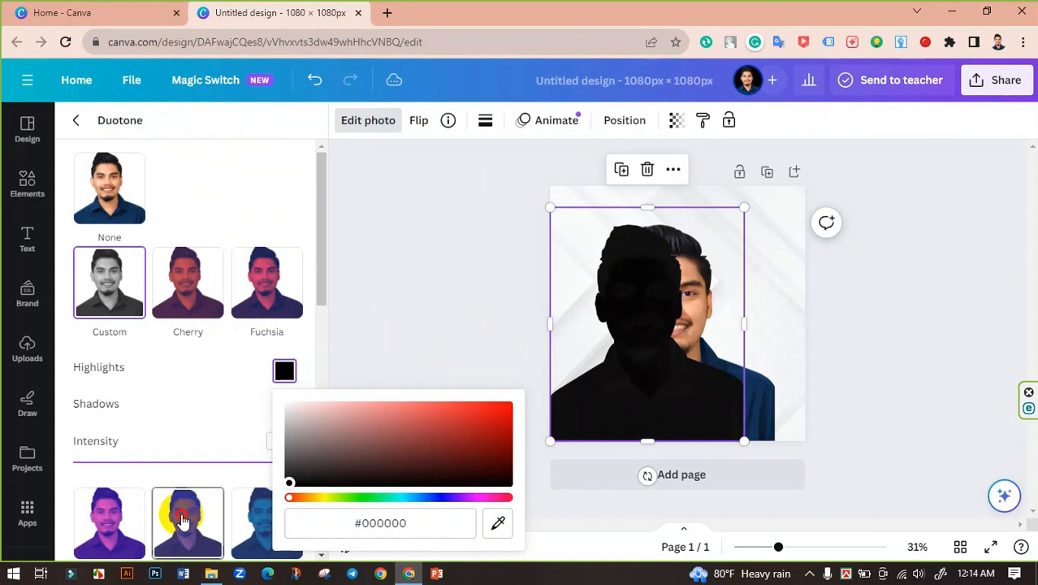
Set the Shadows colour of the front portrait's Duotone effect to black and close the colour picker
left_click(238, 398)
left_click(284, 408)
left_click(299, 307)
left_click_drag(194, 345, 186, 344)
left_click(208, 416)
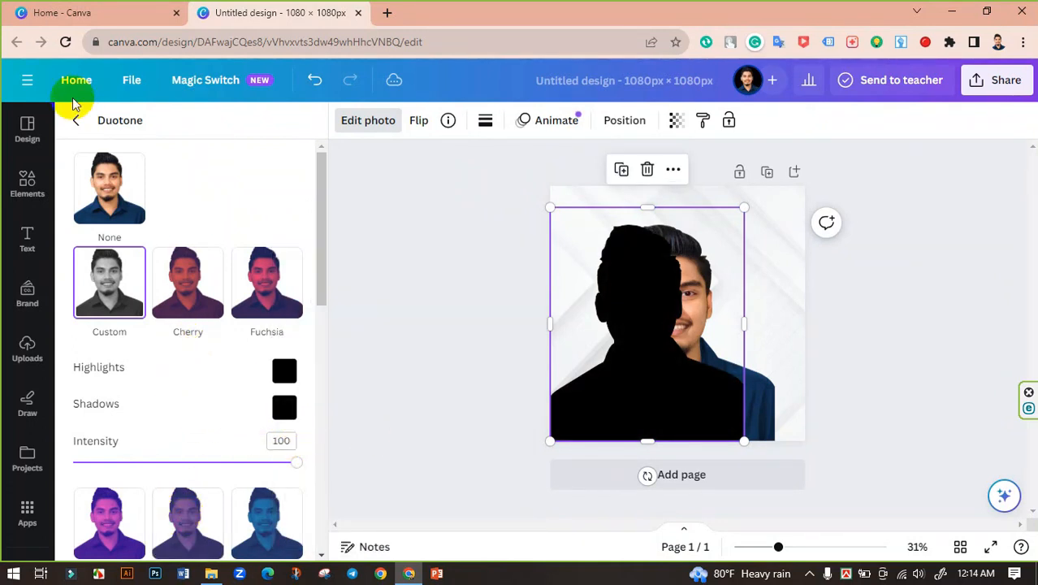
Examine the front portrait's photo adjustment options, from white balance and light down to colour and texture
left_click(75, 120)
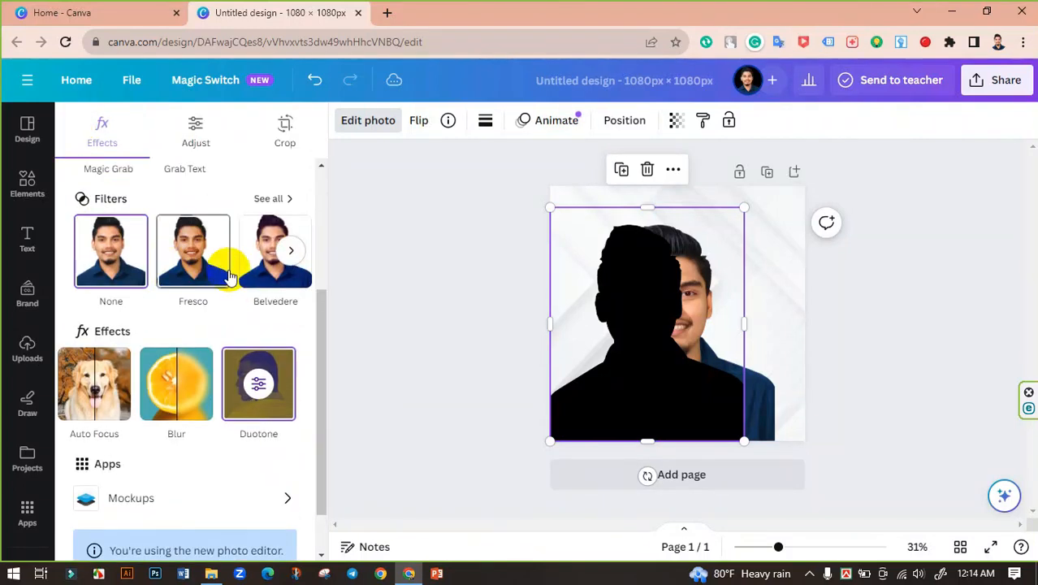
scroll(215, 244, "up", 2)
left_click(192, 119)
scroll(185, 329, "down", 2)
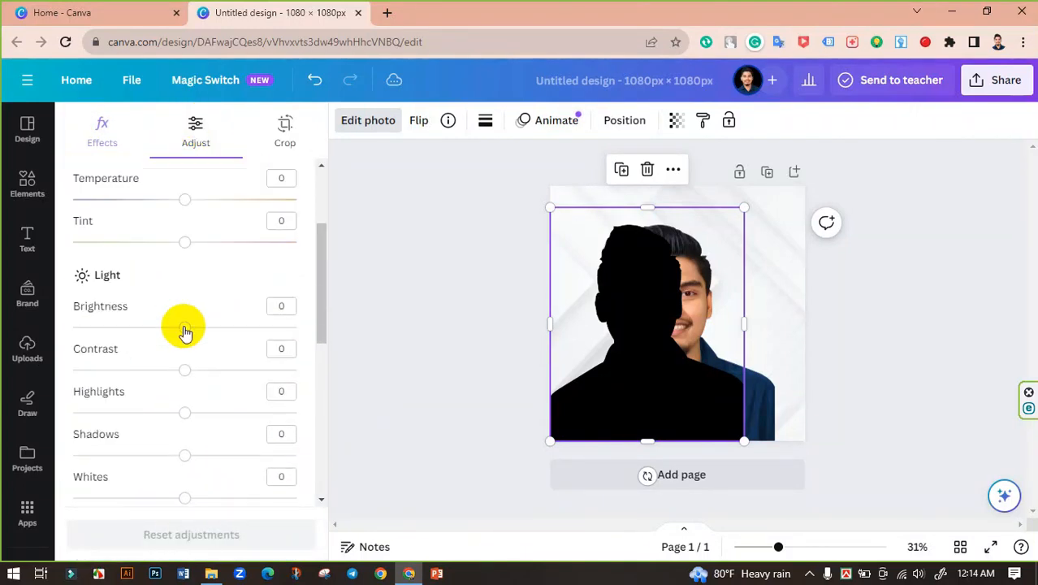
scroll(159, 390, "down", 4)
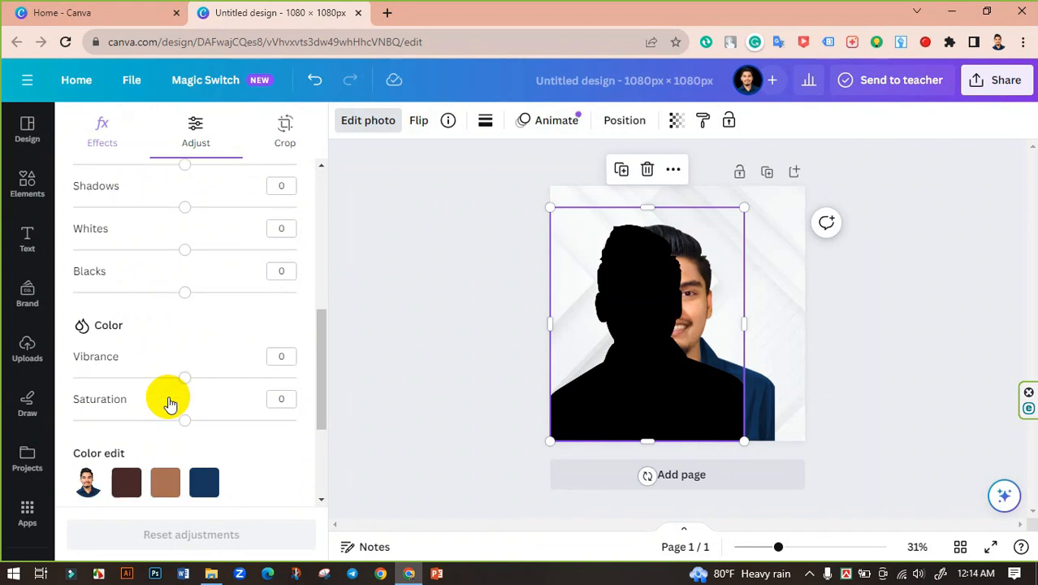
scroll(169, 404, "down", 3)
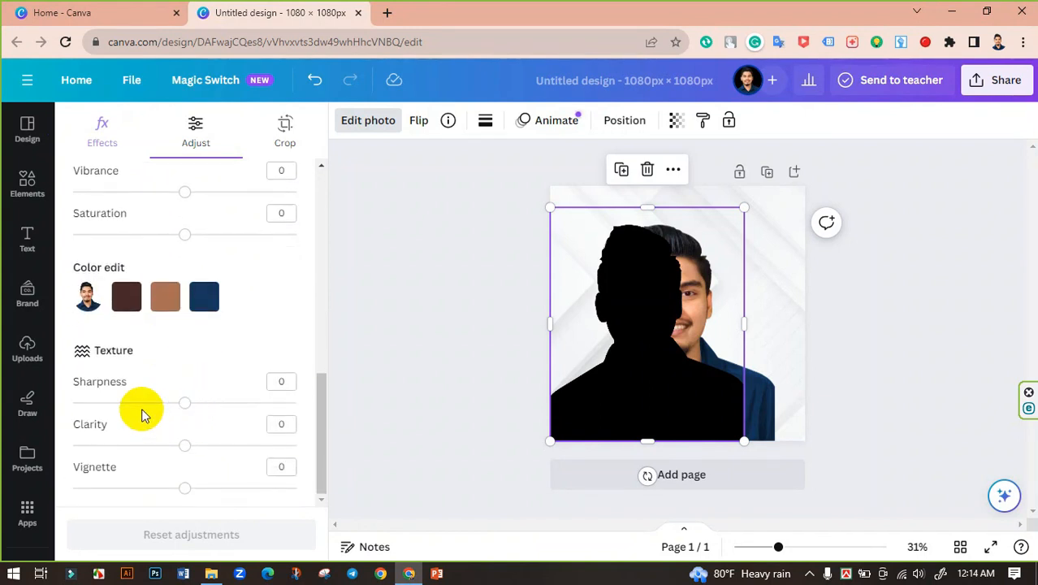
scroll(152, 405, "up", 1)
scroll(209, 394, "down", 1)
scroll(207, 389, "up", 3)
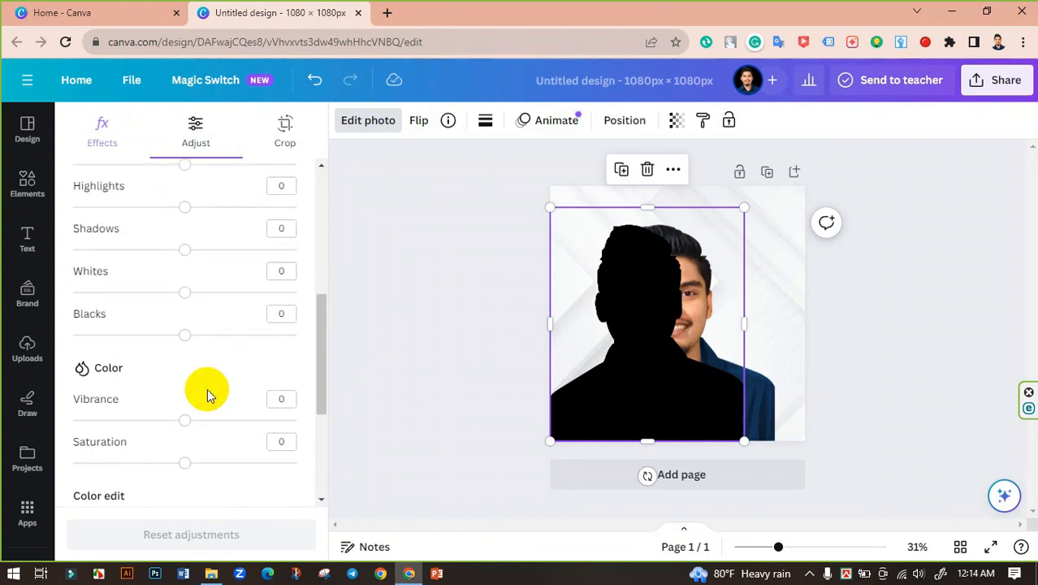
scroll(169, 366, "up", 2)
scroll(171, 370, "up", 5)
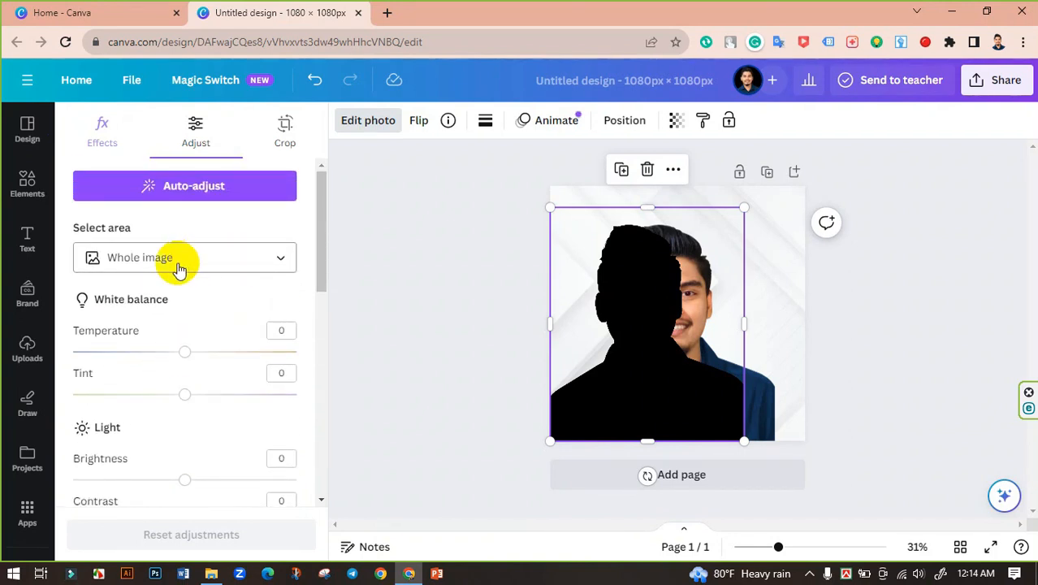
Apply the Blur effect to the black silhouette and set its intensity to about 81
left_click(102, 137)
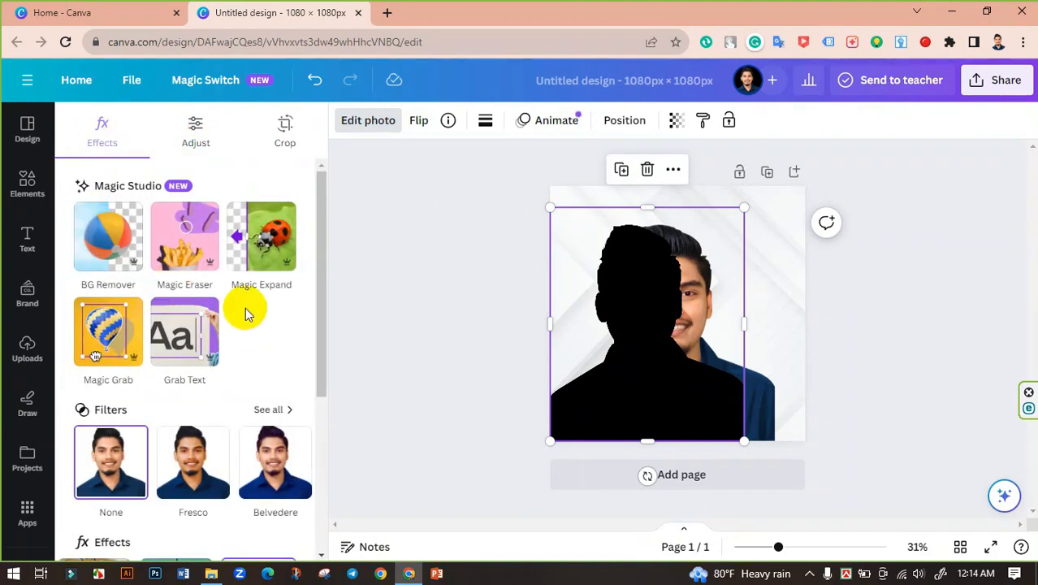
scroll(244, 306, "down", 4)
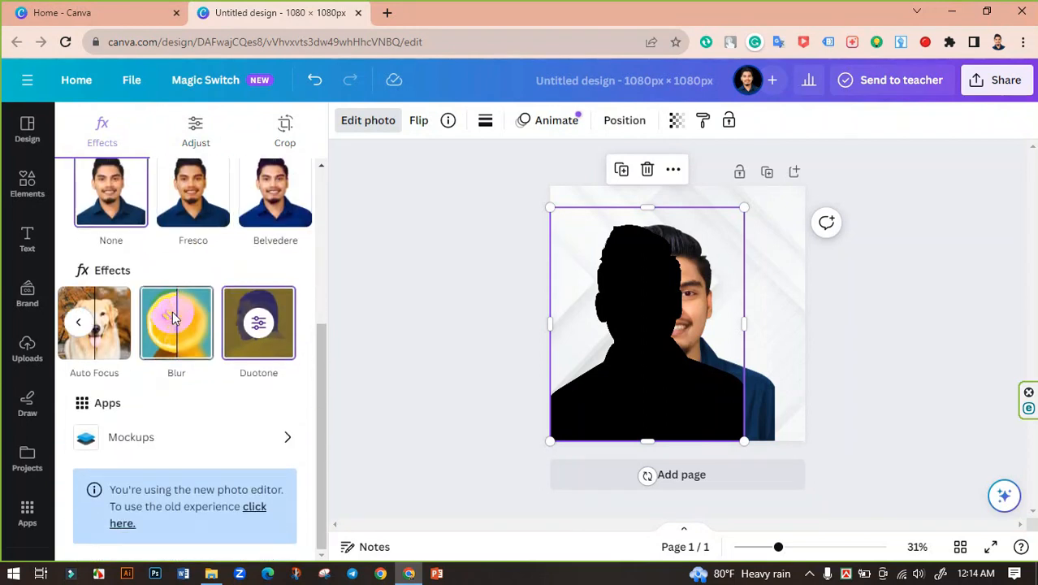
left_click(172, 317)
left_click_drag(135, 185, 243, 199)
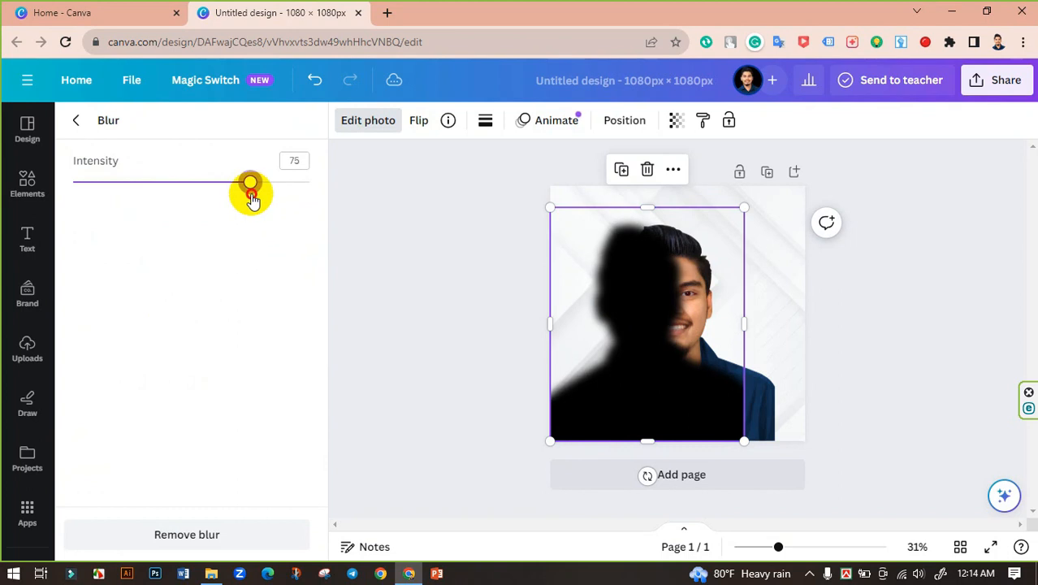
left_click(76, 121)
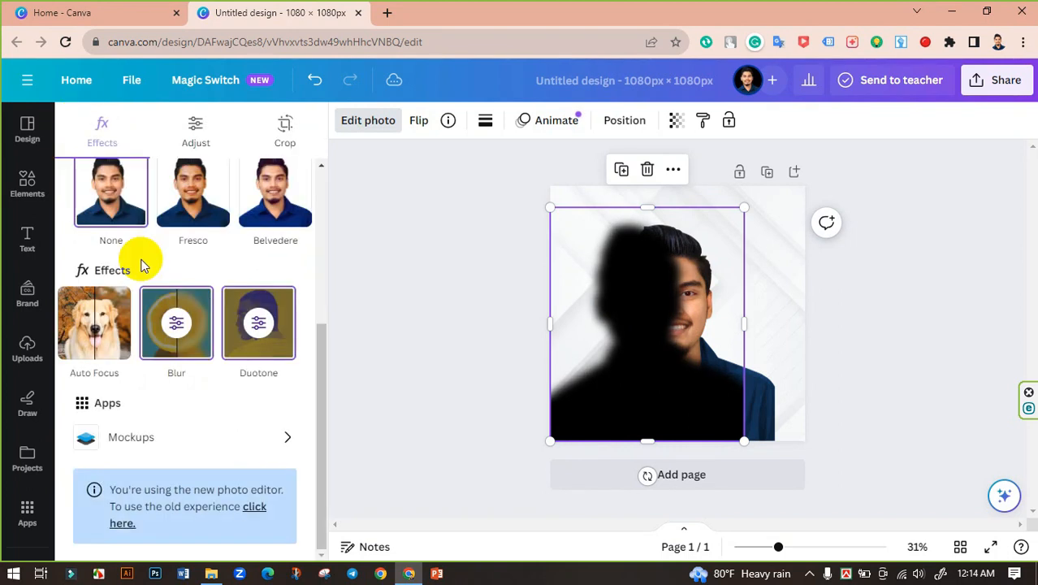
scroll(163, 337, "up", 4)
scroll(174, 359, "down", 3)
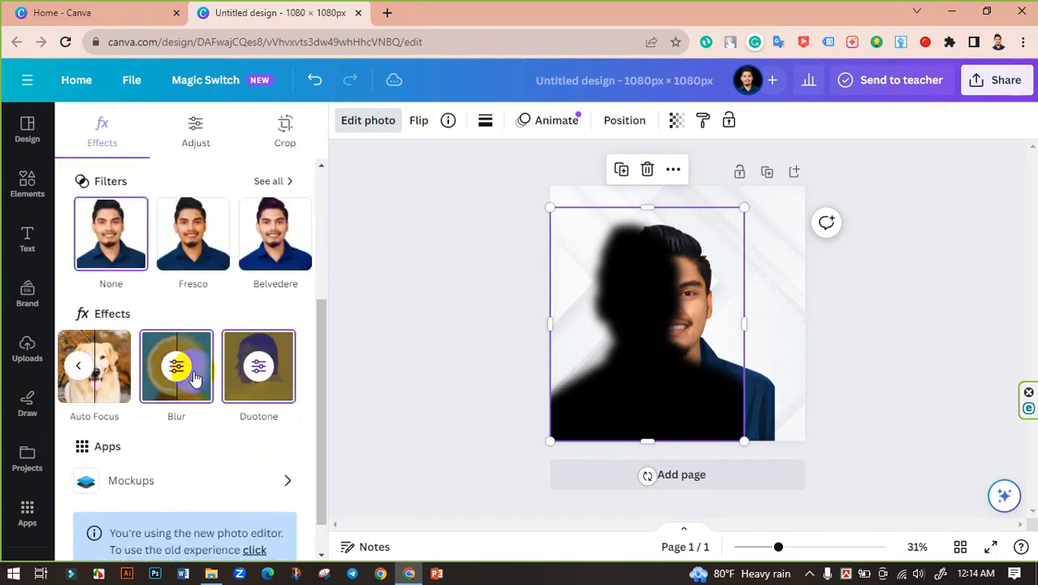
left_click(178, 370)
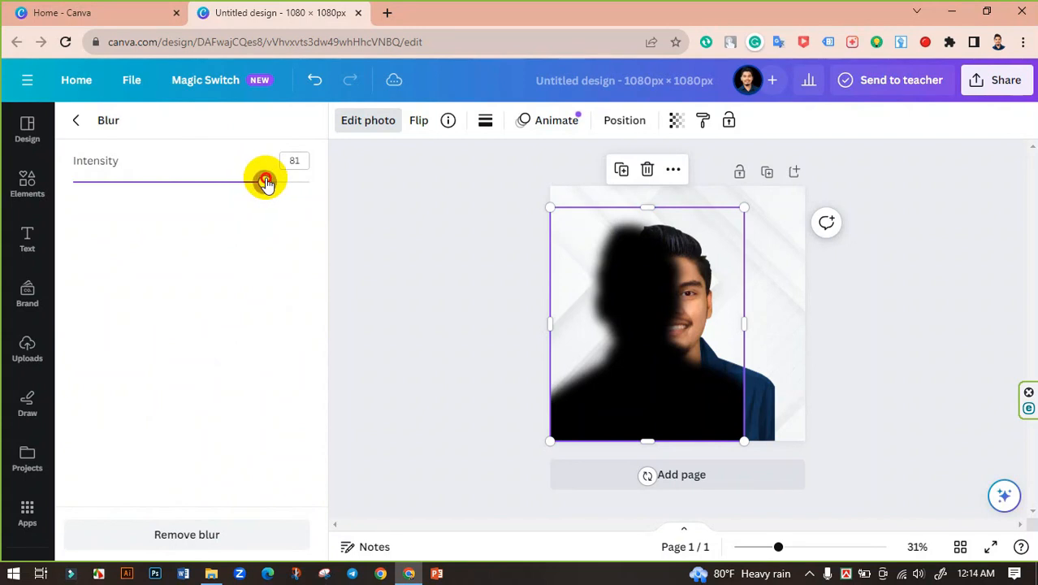
left_click(596, 356)
Place the blurred silhouette behind the portrait with a slight offset to the right and set its transparency to about 38
left_click(524, 309)
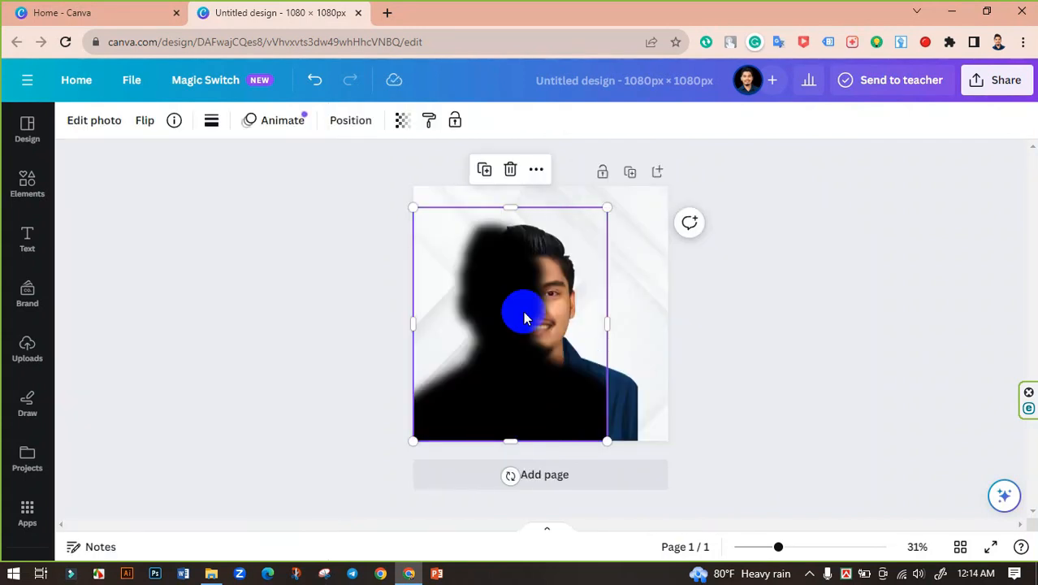
left_click_drag(524, 309, 556, 313)
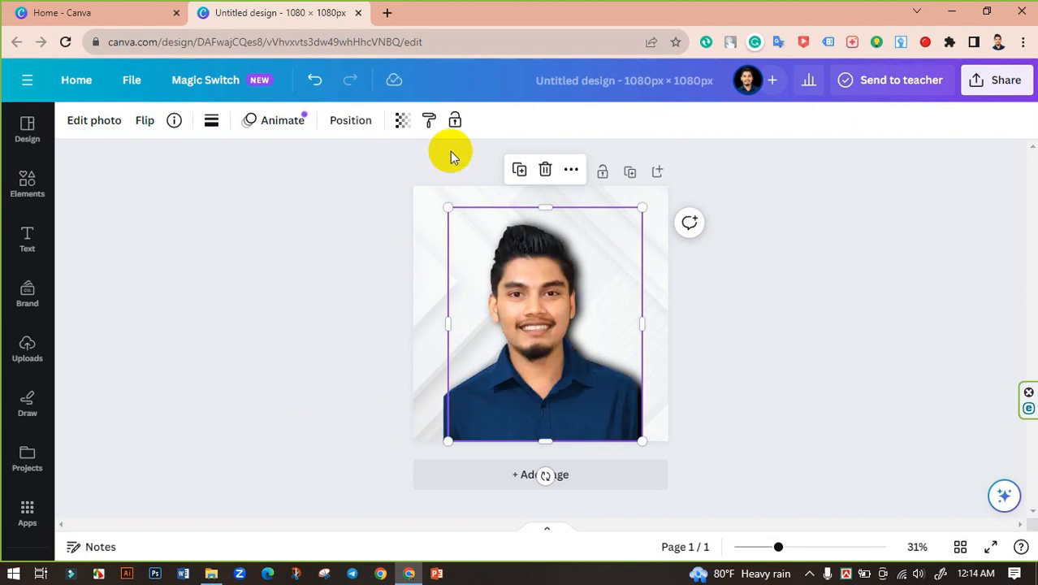
left_click(402, 120)
left_click_drag(400, 179, 335, 185)
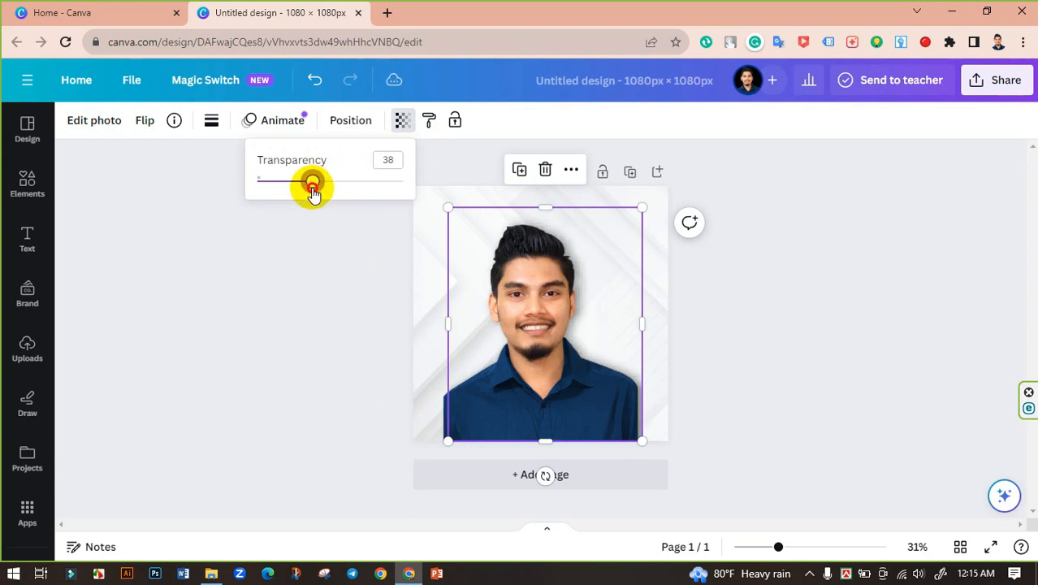
left_click(309, 289)
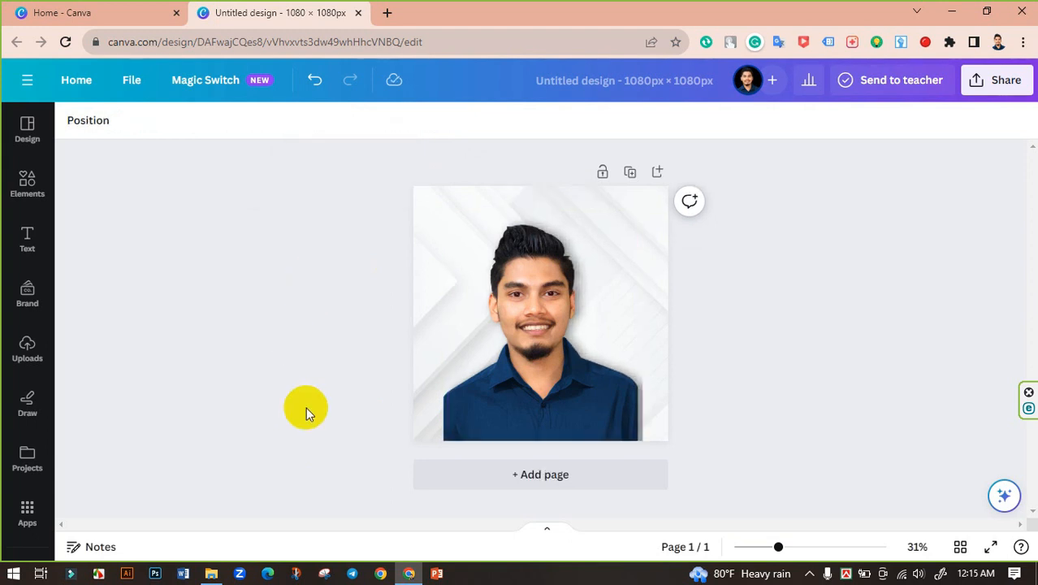
Enlarge the blurred shadow so it extends farther to the right behind the portrait
left_click(641, 394)
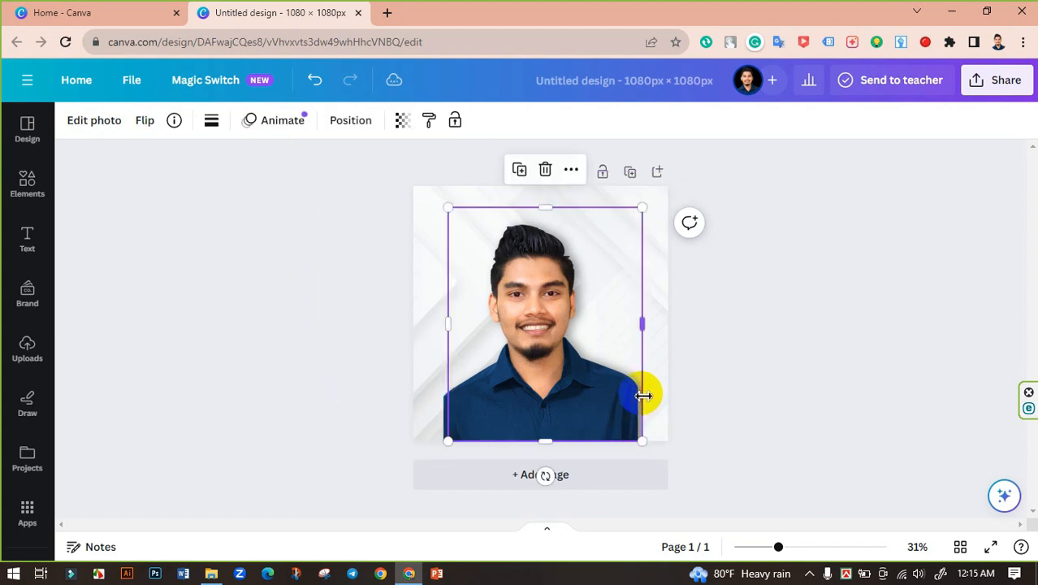
left_click_drag(649, 329, 679, 324)
key("ctrl+z")
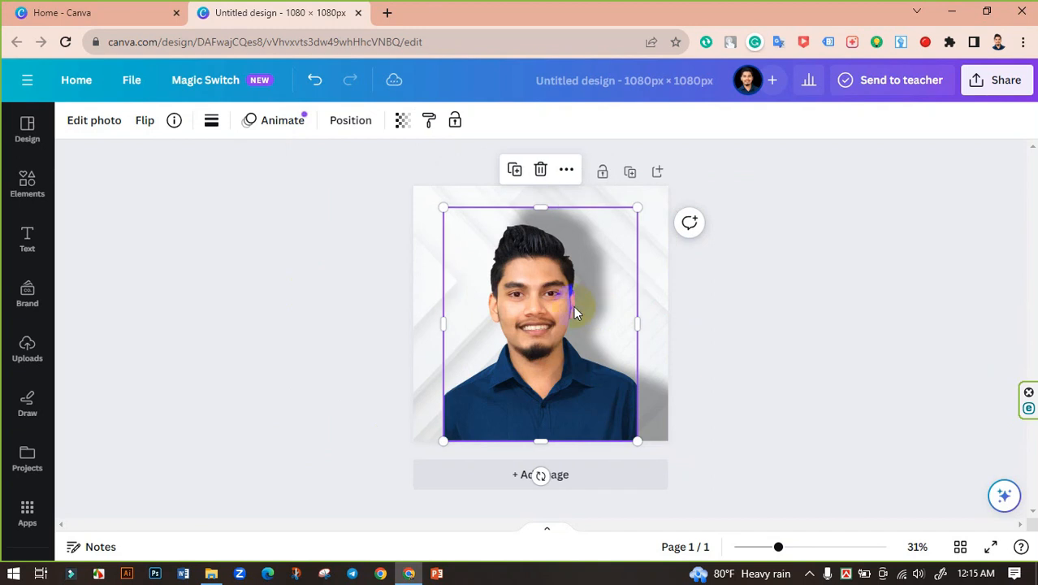
Select the portrait together with its shadow and move both slightly to the right on the page
left_click(363, 338)
left_click(517, 341)
left_click(656, 415, "shift")
left_click_drag(607, 411, 628, 411)
left_click(781, 390)
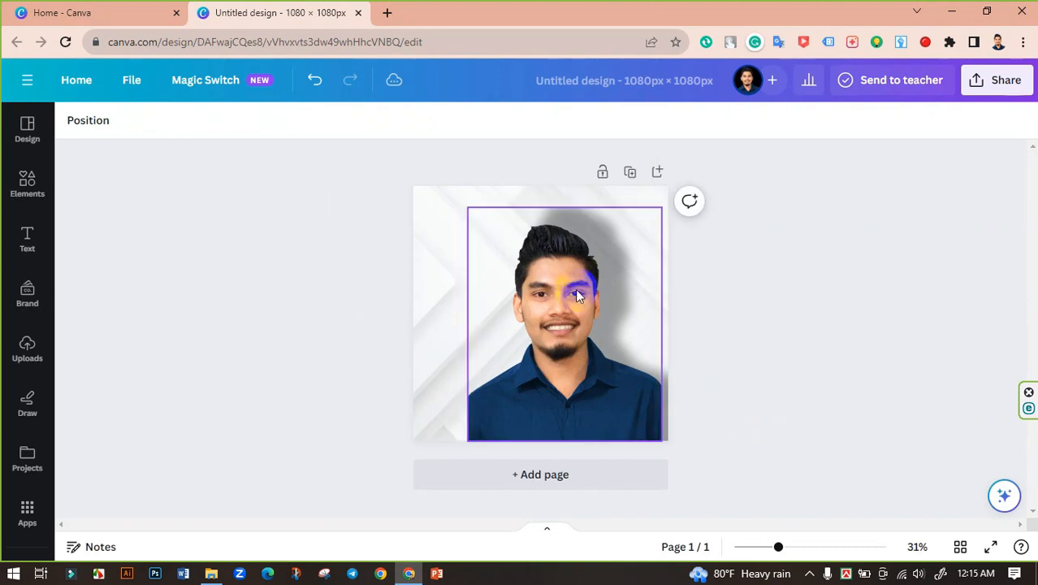
Crop the portrait's upper edge down to the hair, then shrink the shadow and tuck it closer behind the portrait
left_click_drag(611, 283, 752, 283)
key("ctrl+z")
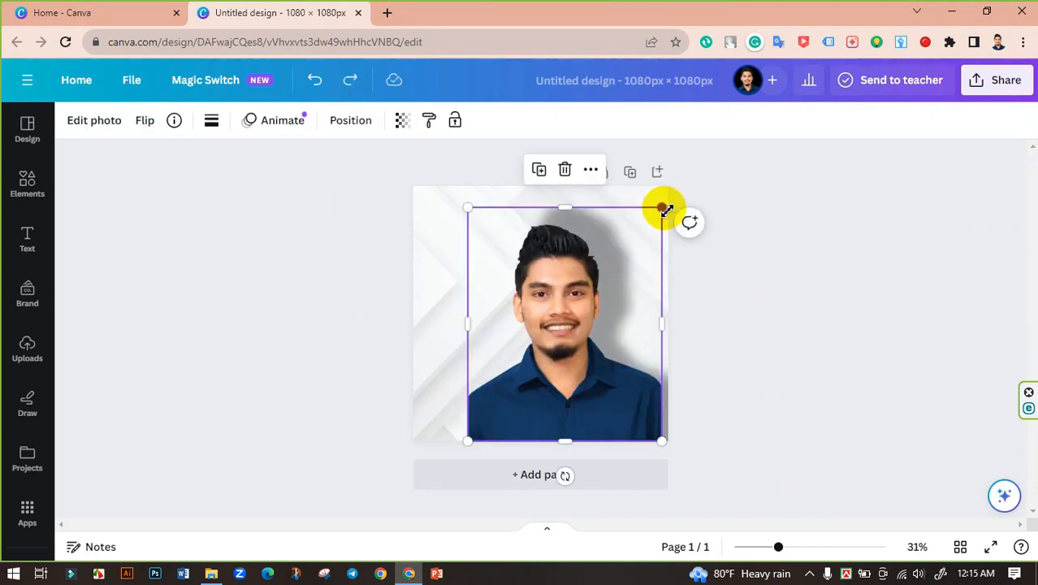
left_click_drag(566, 208, 594, 199)
left_click(575, 212)
left_click_drag(708, 197, 687, 215)
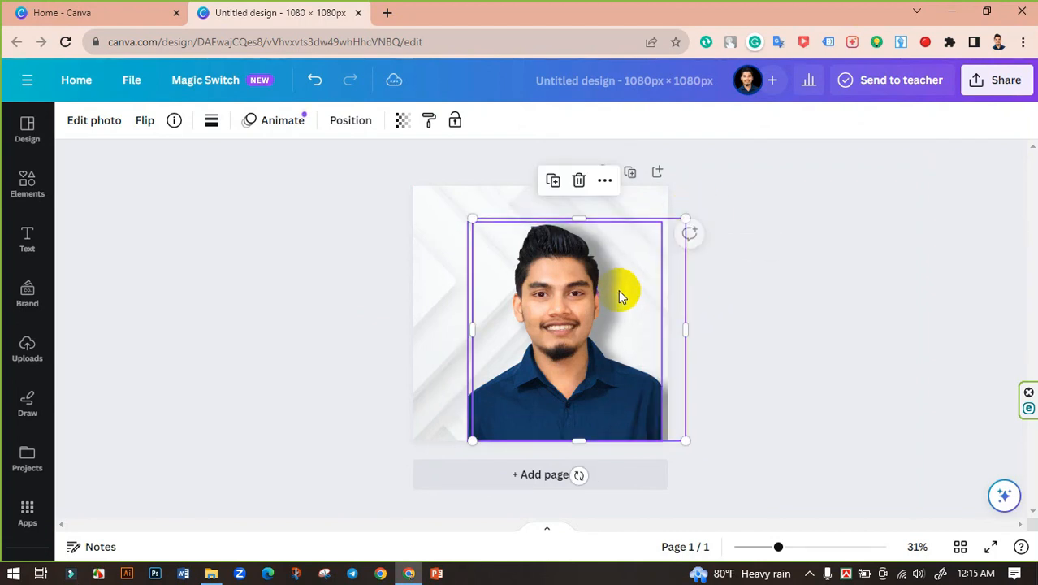
left_click_drag(618, 302, 611, 297)
left_click(764, 298)
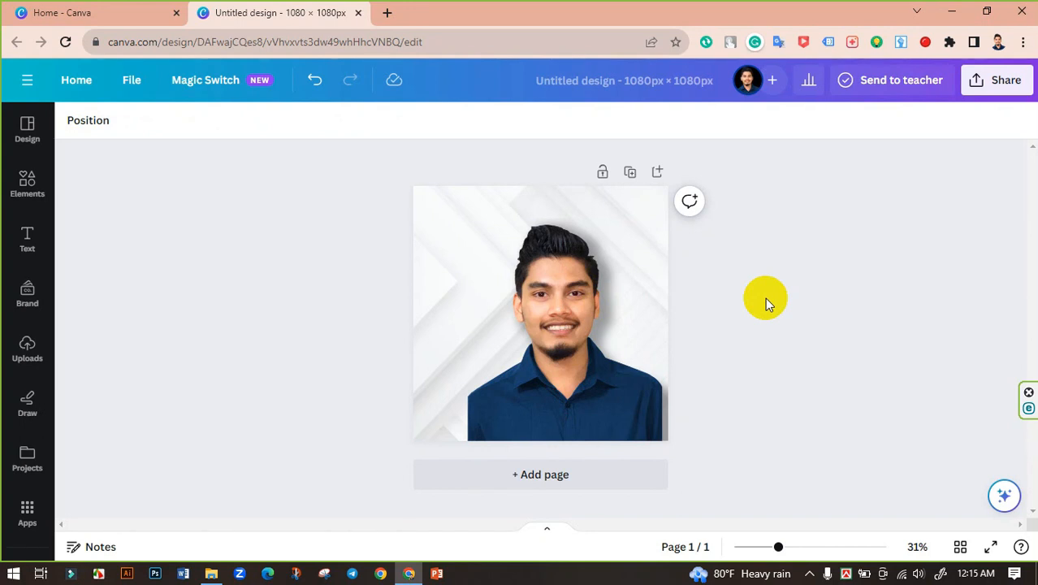
Delete the portrait and its shadow, leaving only the page background
left_click(580, 296)
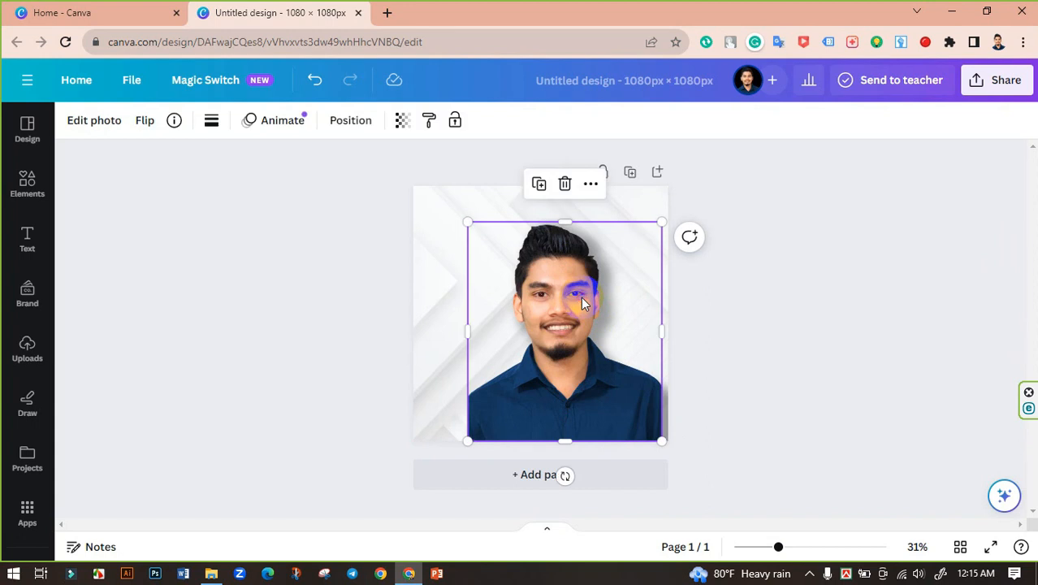
key("Delete")
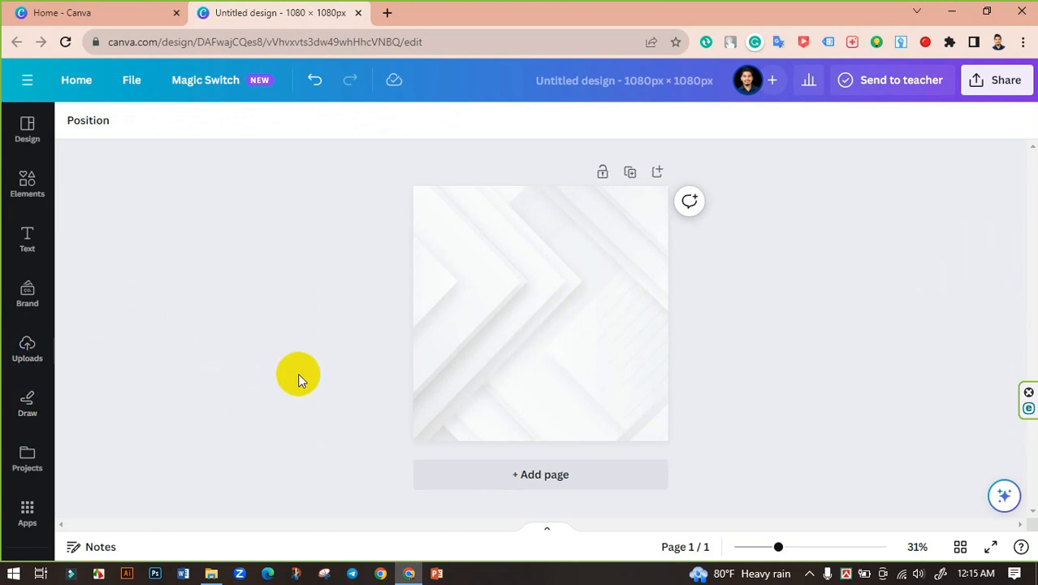
Open unsplash.com in a new browser tab
left_click(388, 13)
left_click(241, 39)
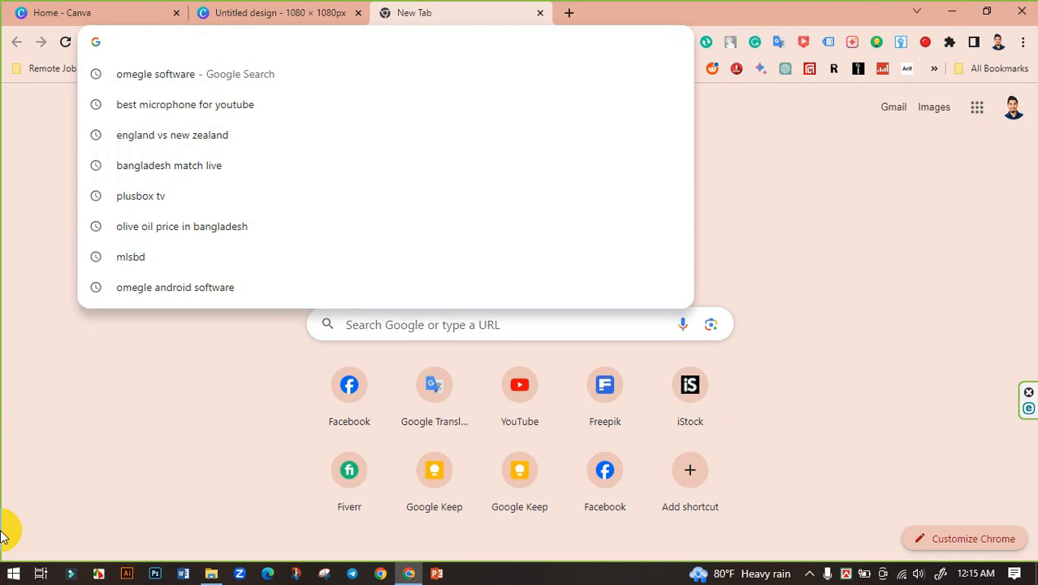
type("unsplash.com")
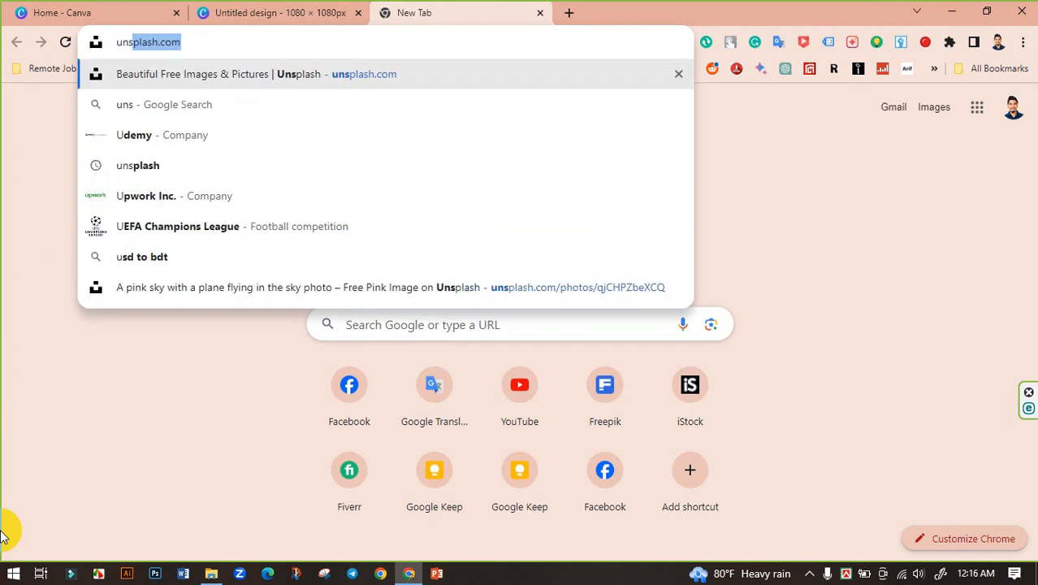
key("Return")
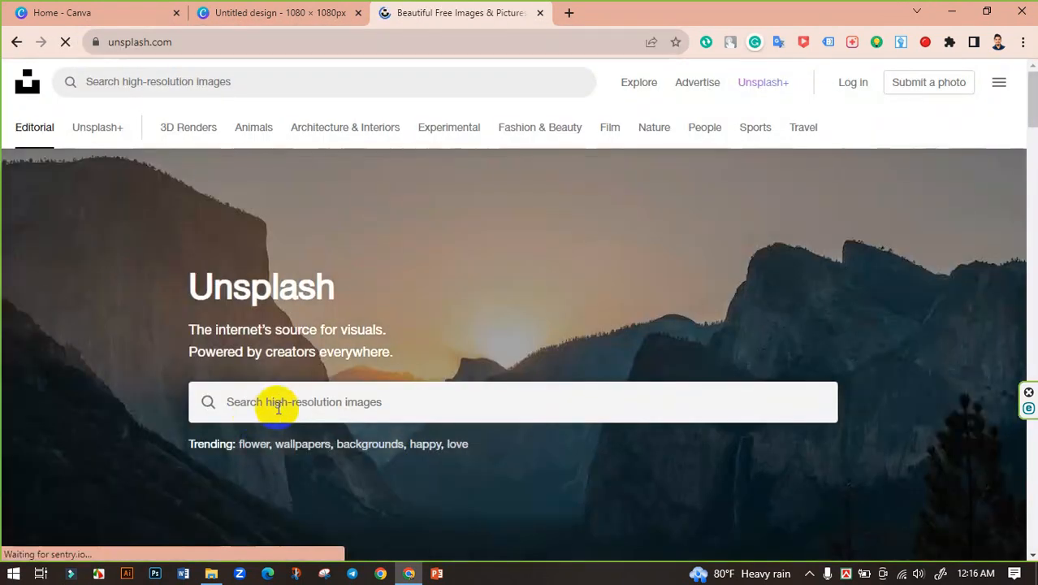
Search Unsplash for "model picture"
left_click(274, 401)
scroll(429, 331, "down", 4)
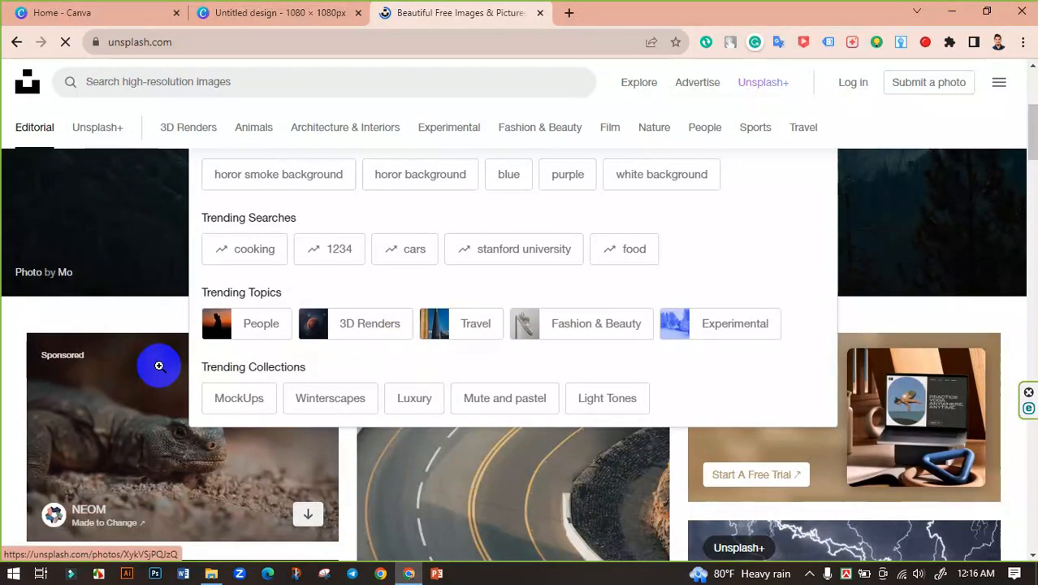
scroll(160, 366, "up", 2)
type("model")
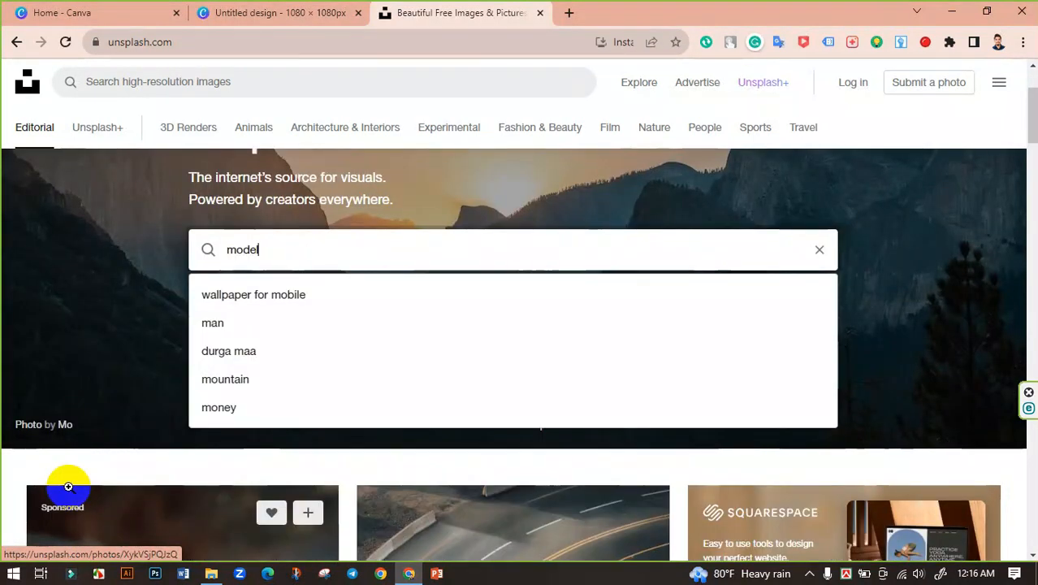
type(" pictu")
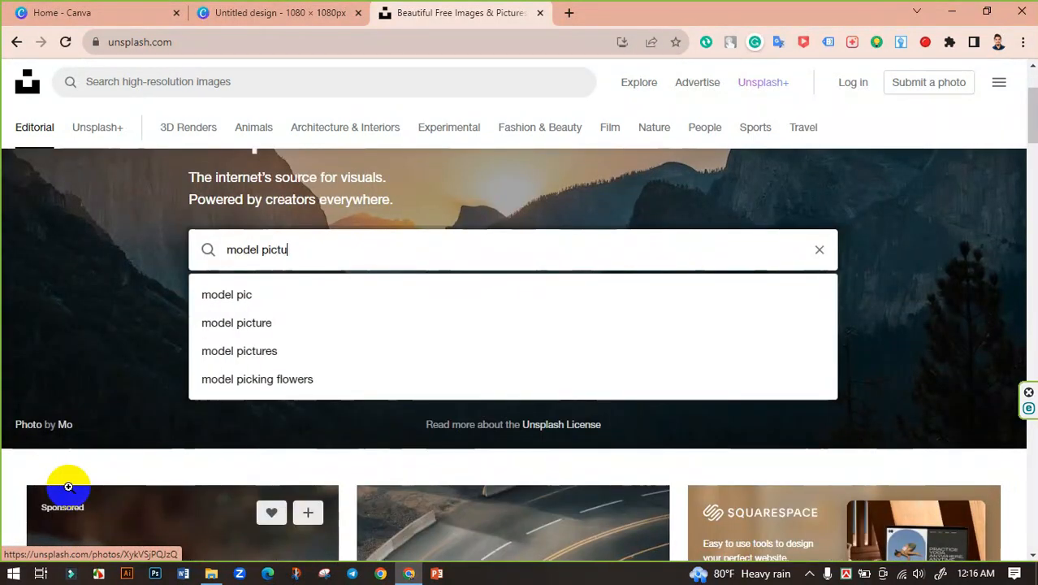
type("re")
key("Return")
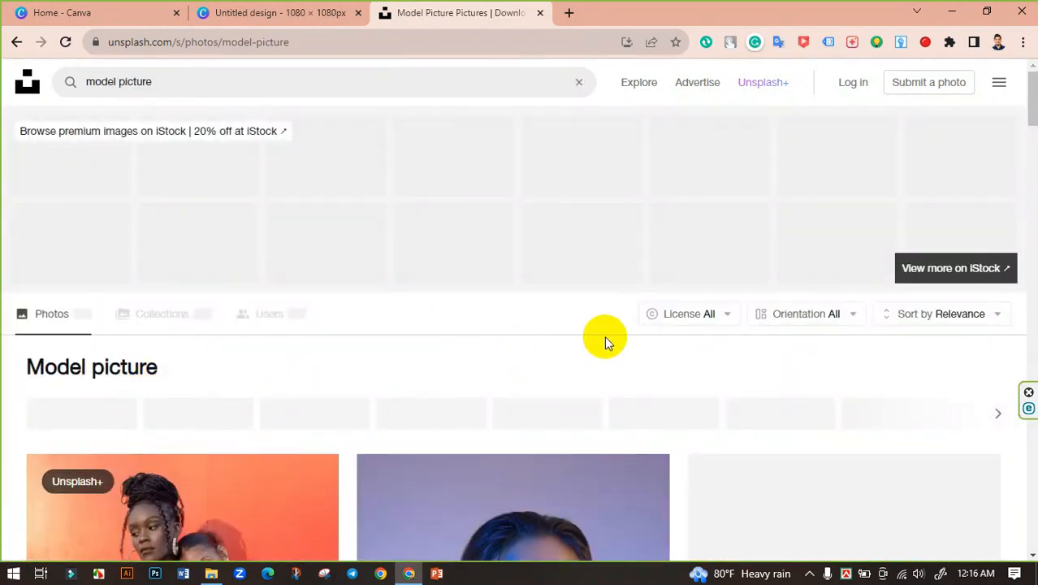
Browse the "model picture" search results for a portrait suited to a duotone effect
scroll(605, 338, "down", 3)
scroll(603, 343, "down", 3)
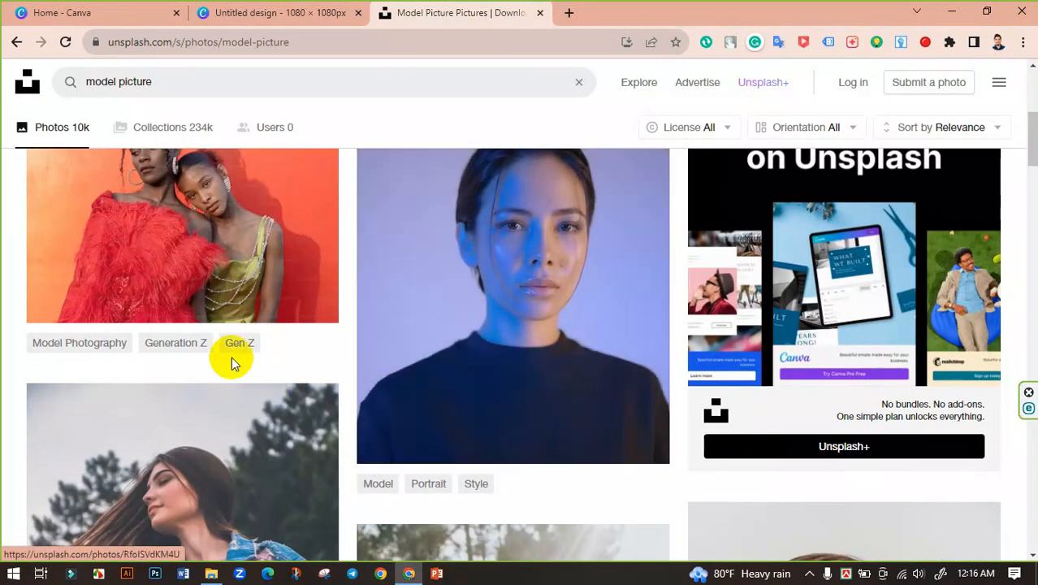
scroll(487, 353, "down", 4)
scroll(502, 361, "down", 2)
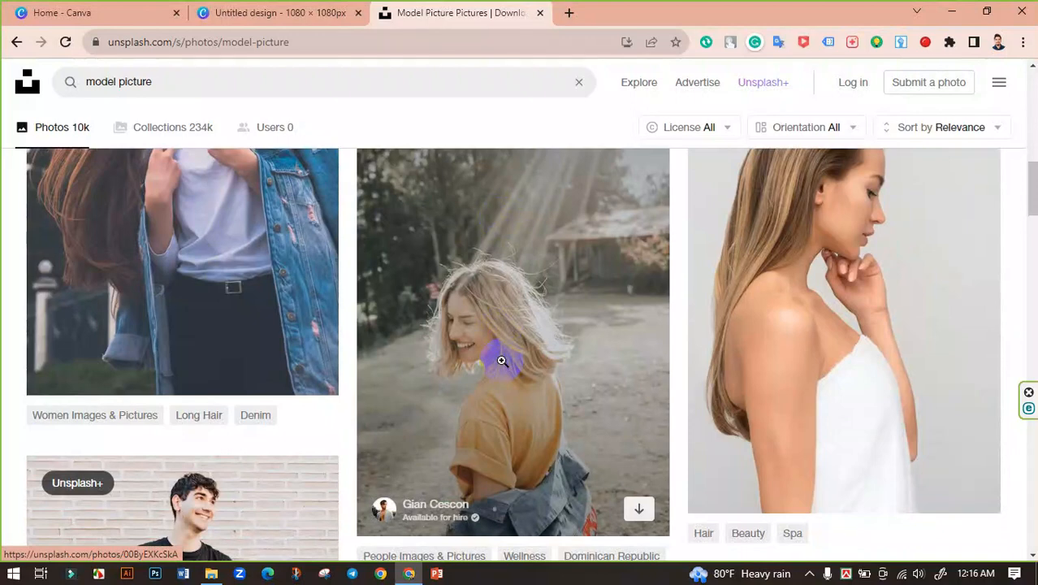
scroll(502, 365, "down", 3)
scroll(502, 367, "down", 4)
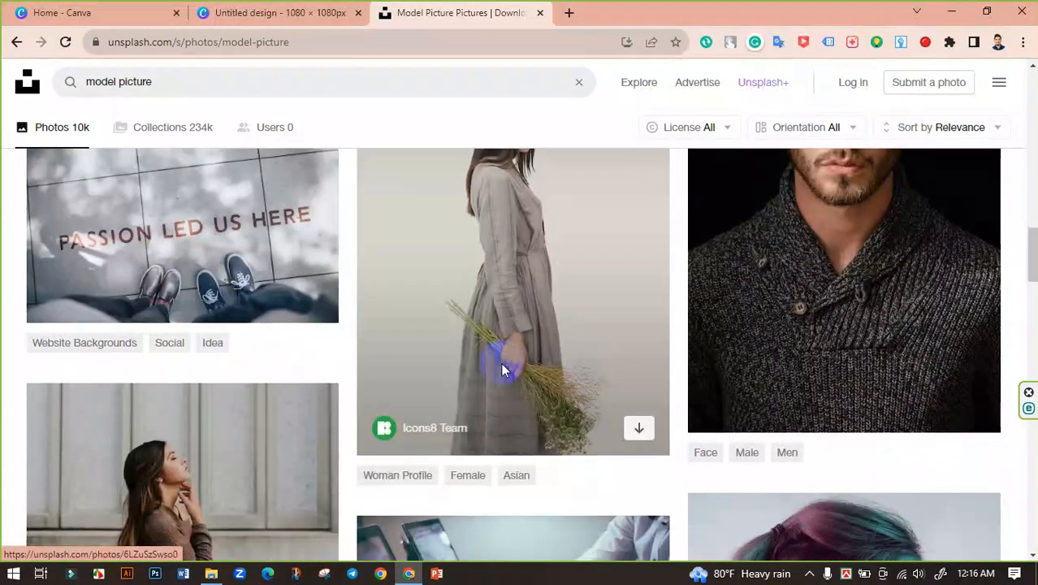
scroll(502, 367, "down", 6)
scroll(502, 367, "down", 12)
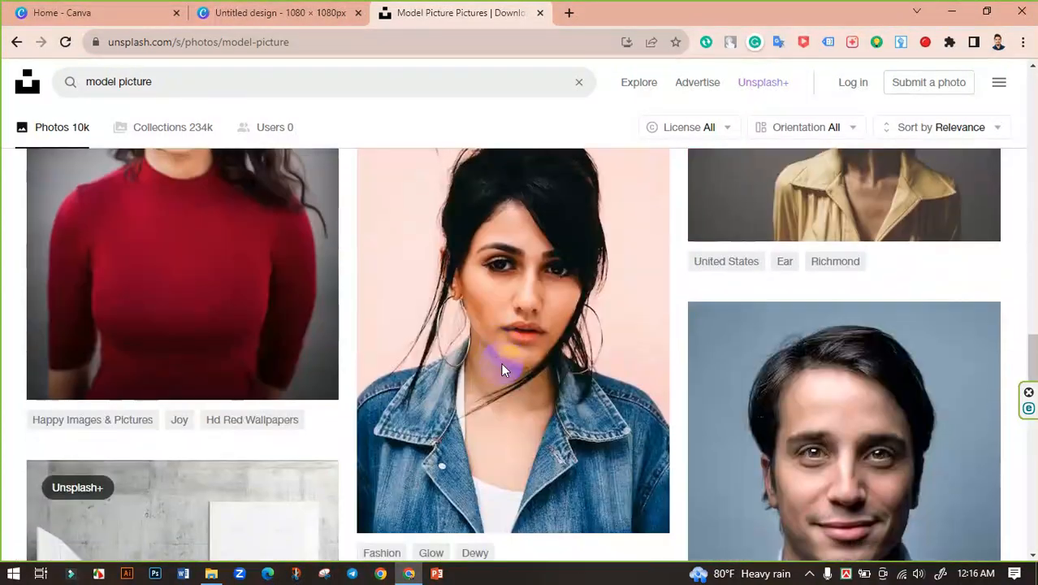
scroll(502, 367, "down", 10)
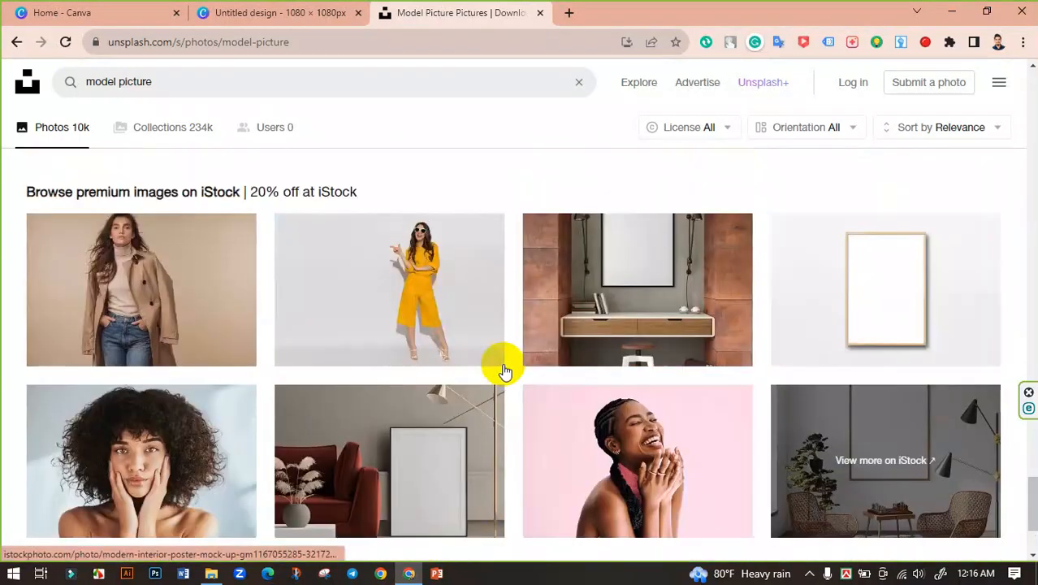
scroll(502, 368, "up", 4)
left_click(519, 360)
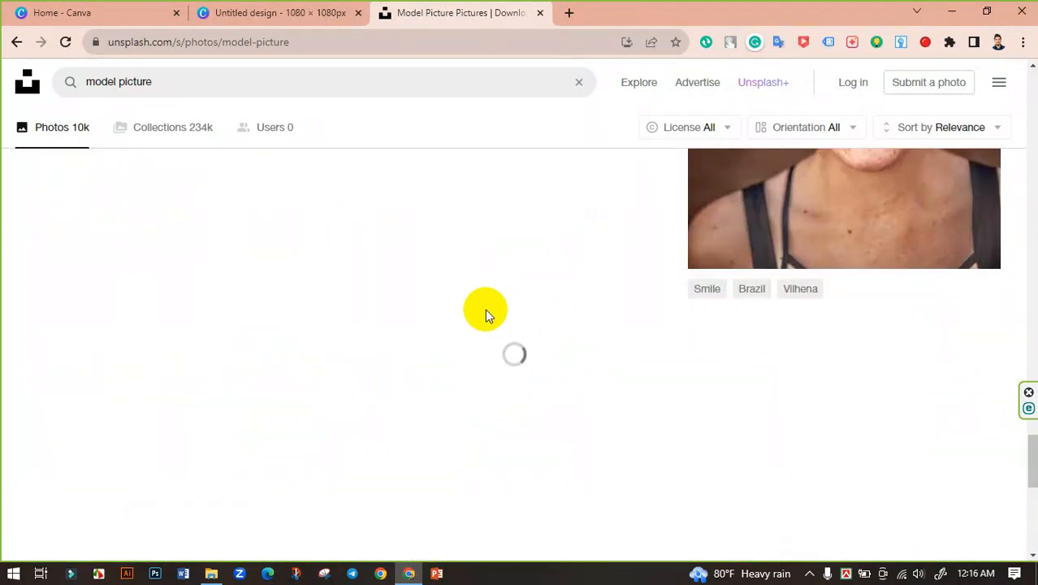
scroll(540, 313, "down", 5)
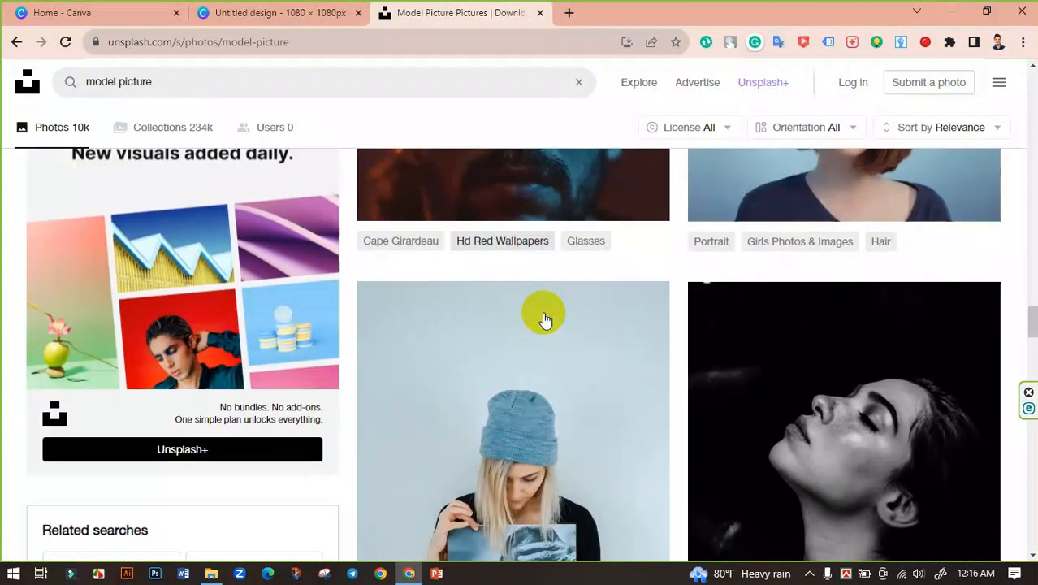
scroll(545, 318, "down", 8)
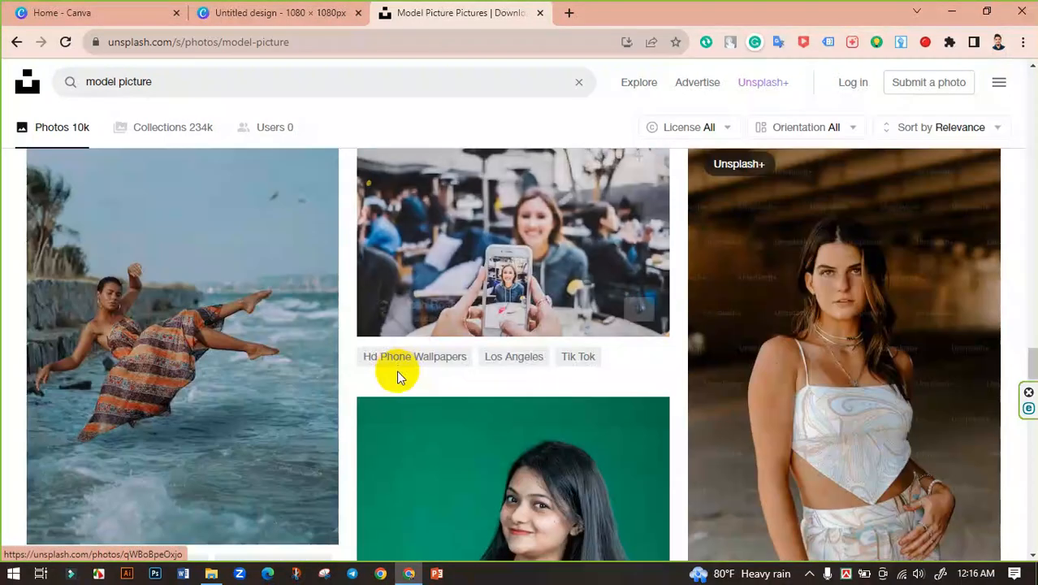
scroll(666, 402, "down", 2)
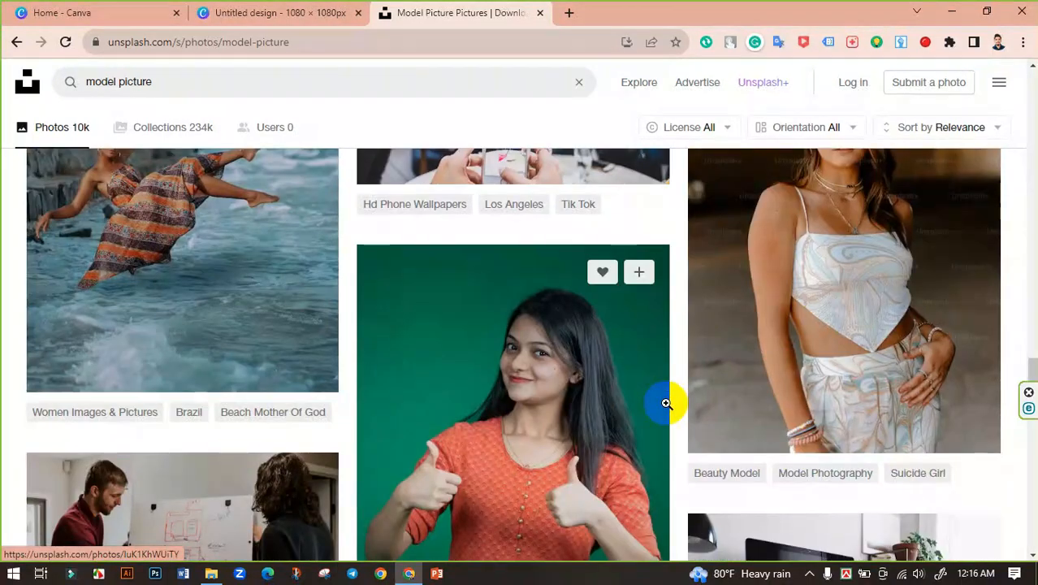
scroll(666, 402, "down", 4)
scroll(524, 371, "down", 7)
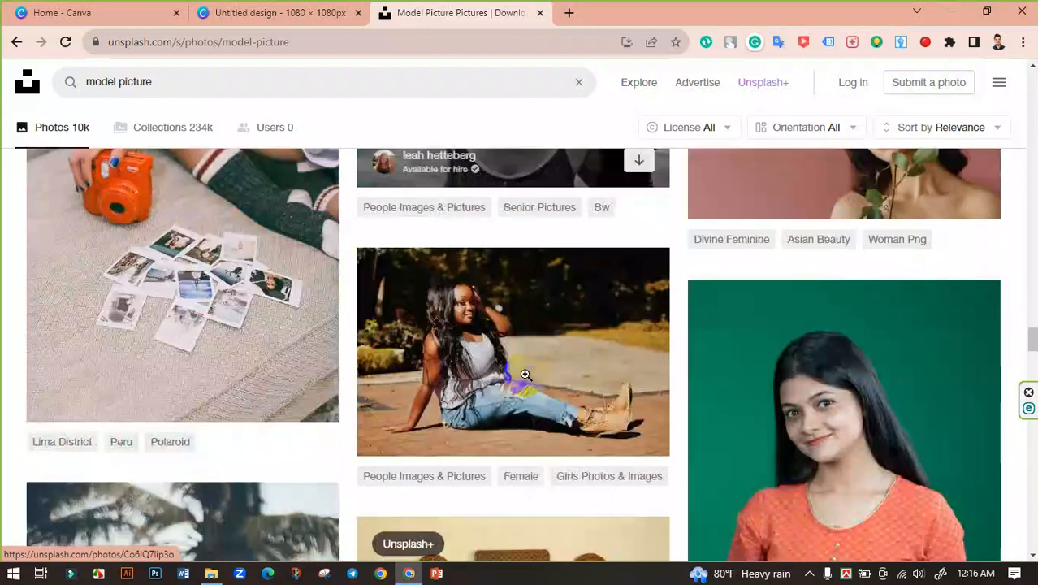
scroll(525, 375, "down", 10)
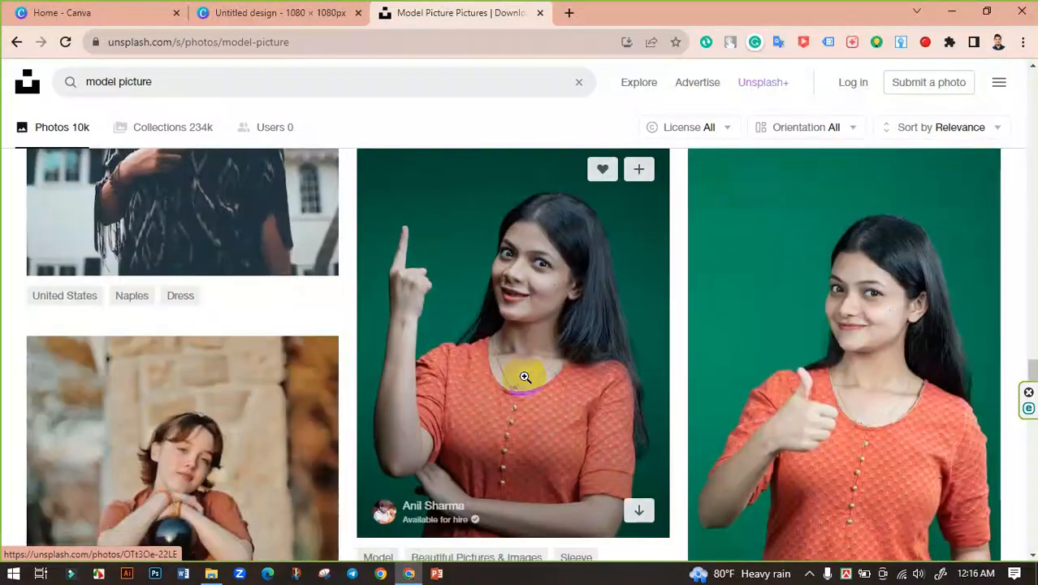
Download the free photo of the blonde woman in a patterned black dress beneath palm trees
scroll(524, 375, "up", 4)
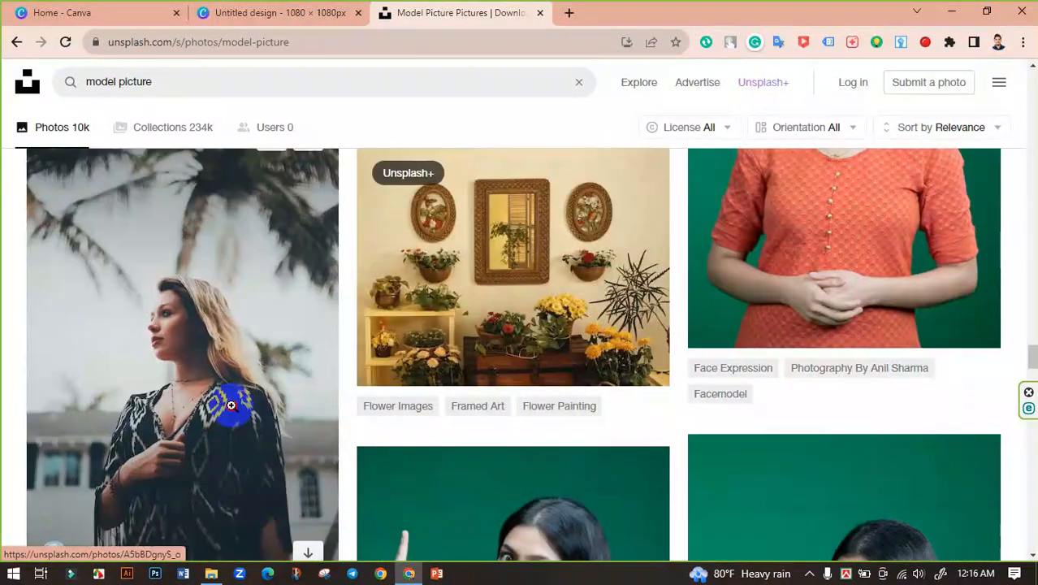
left_click(231, 404)
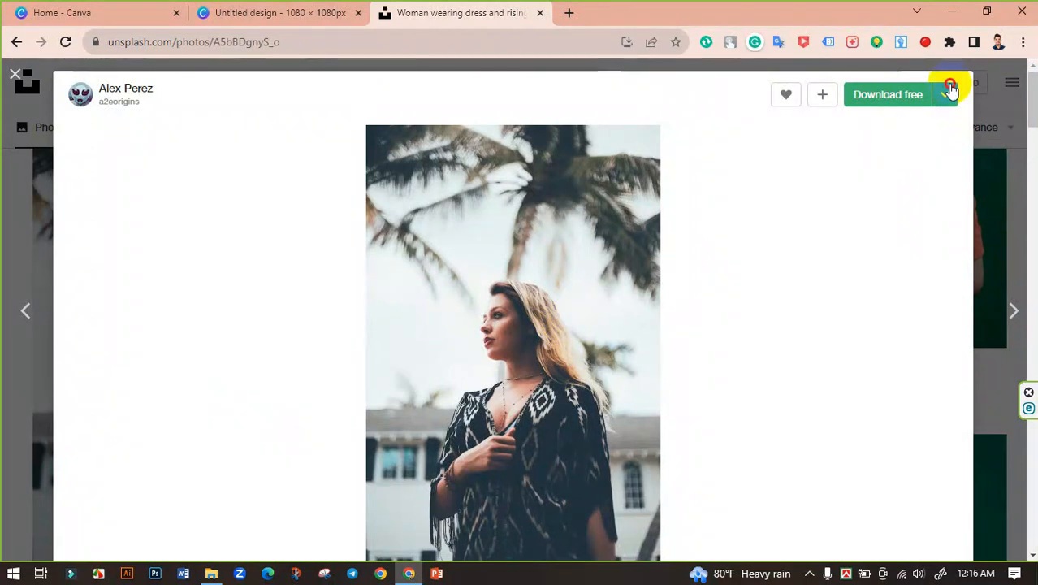
left_click(947, 91)
left_click(880, 169)
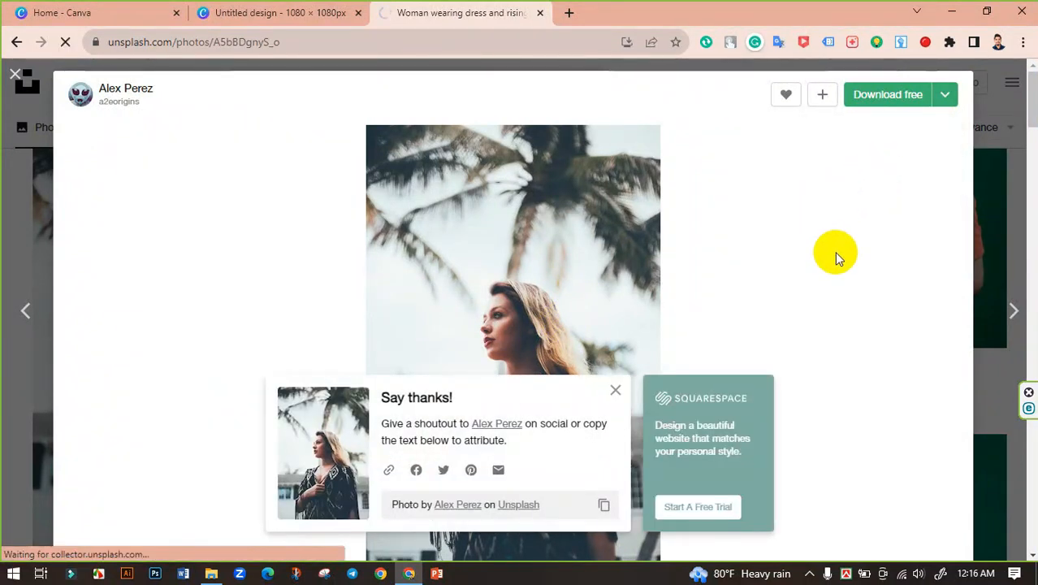
Switch to the untitled Canva design and upload the palm-tree portrait from the Downloads folder
left_click(252, 12)
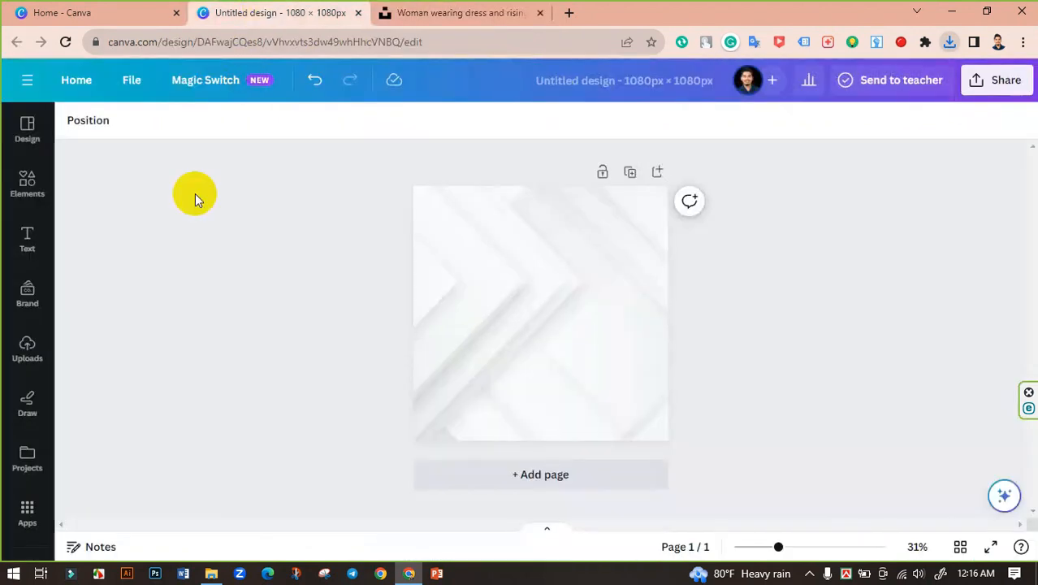
left_click(27, 349)
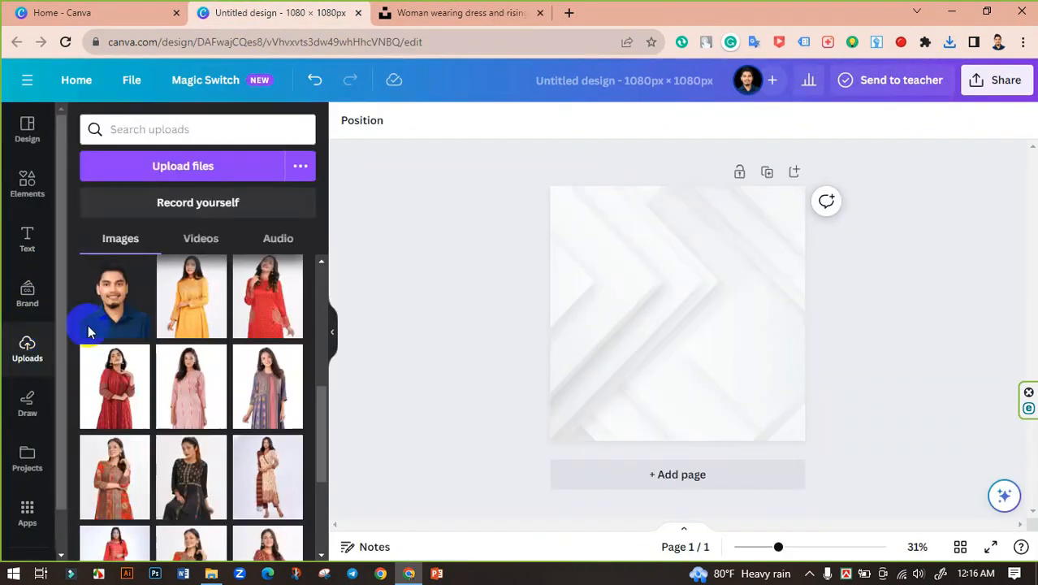
left_click(150, 172)
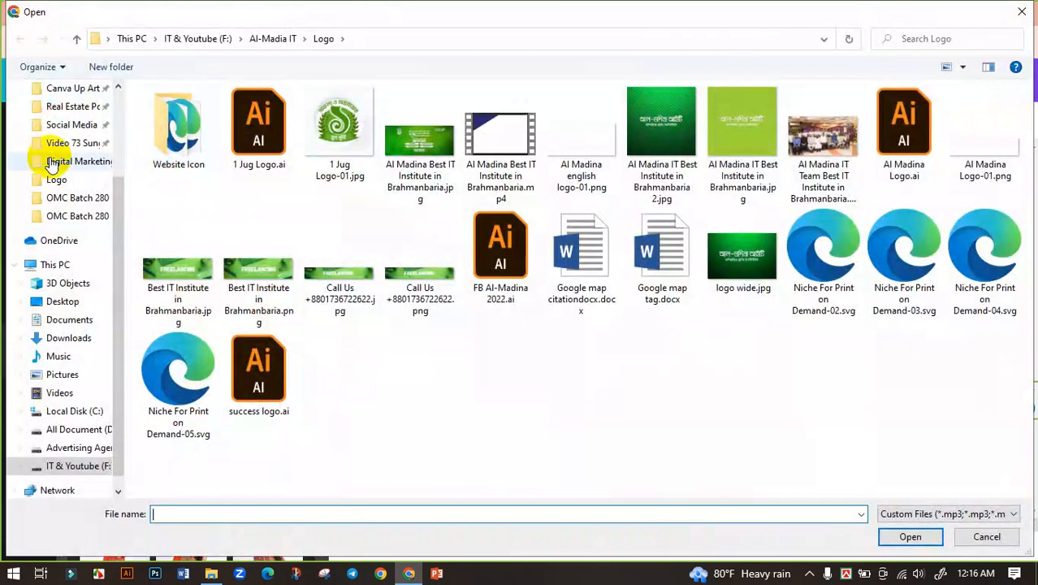
left_click(61, 138)
left_click(164, 144)
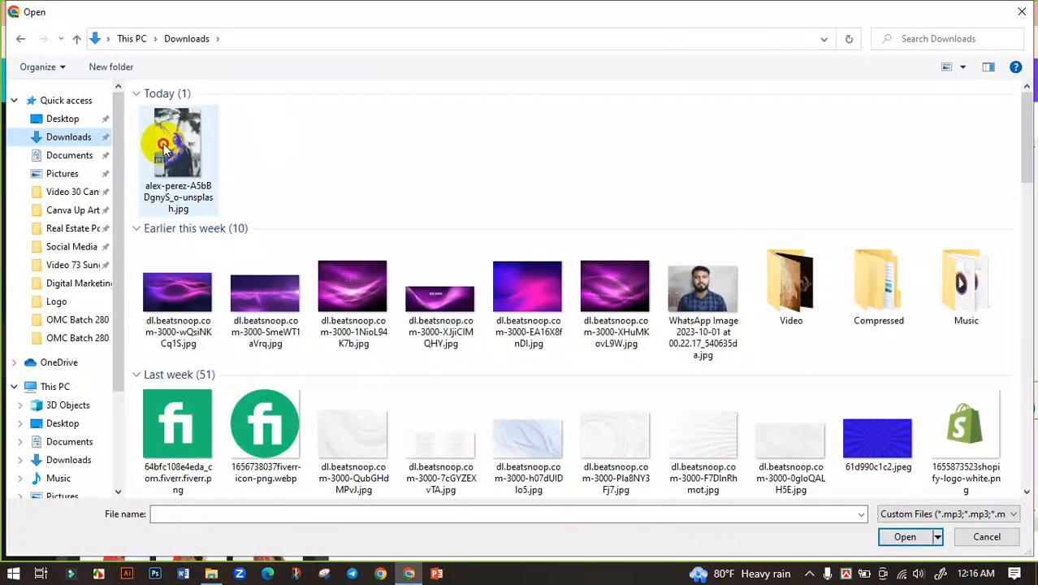
left_click(904, 536)
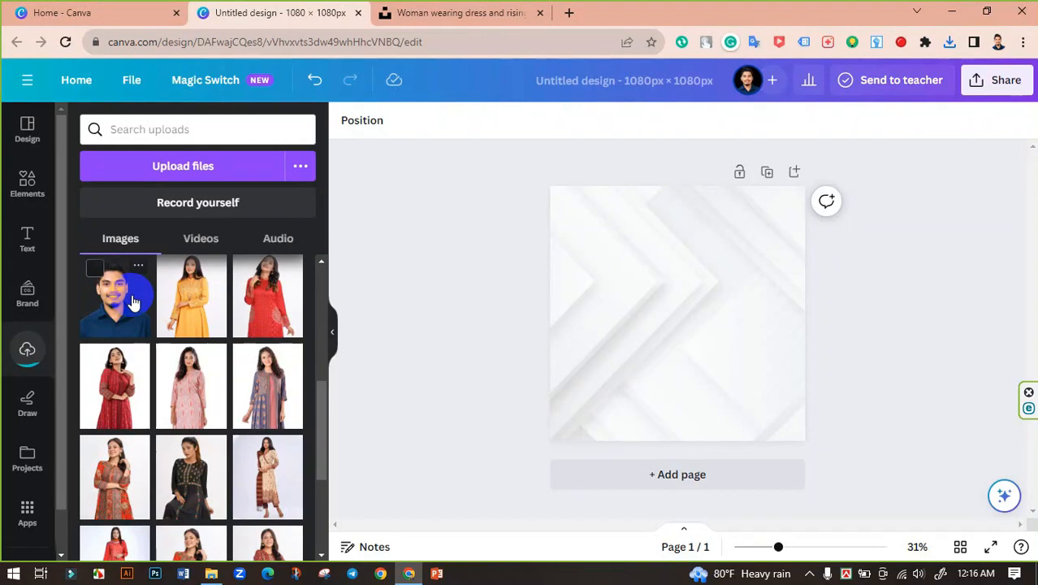
Place the uploaded palm-tree portrait on the page so that it fills the whole canvas
scroll(130, 304, "up", 10)
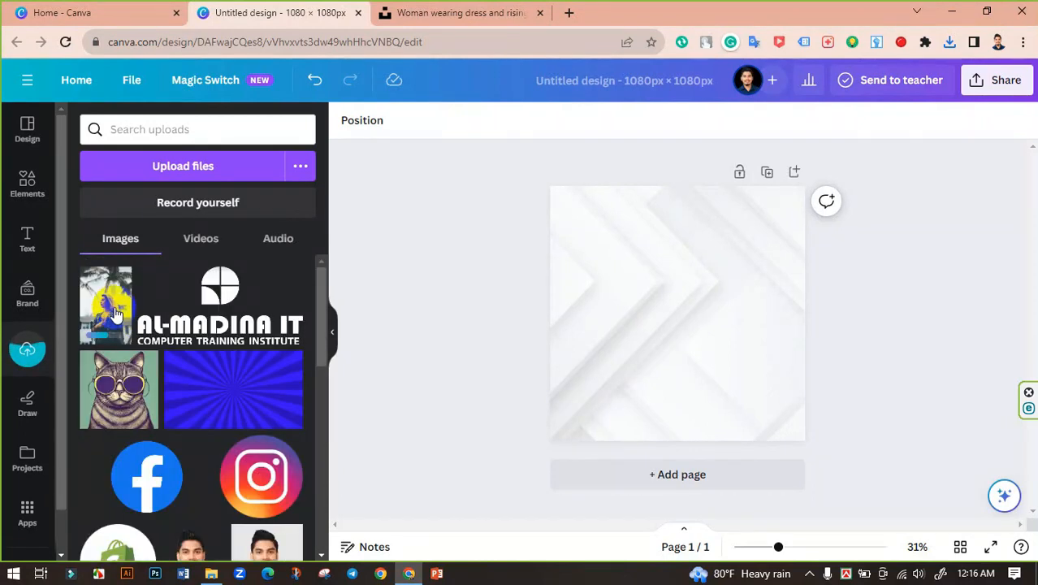
left_click(114, 307)
left_click_drag(681, 332, 680, 362)
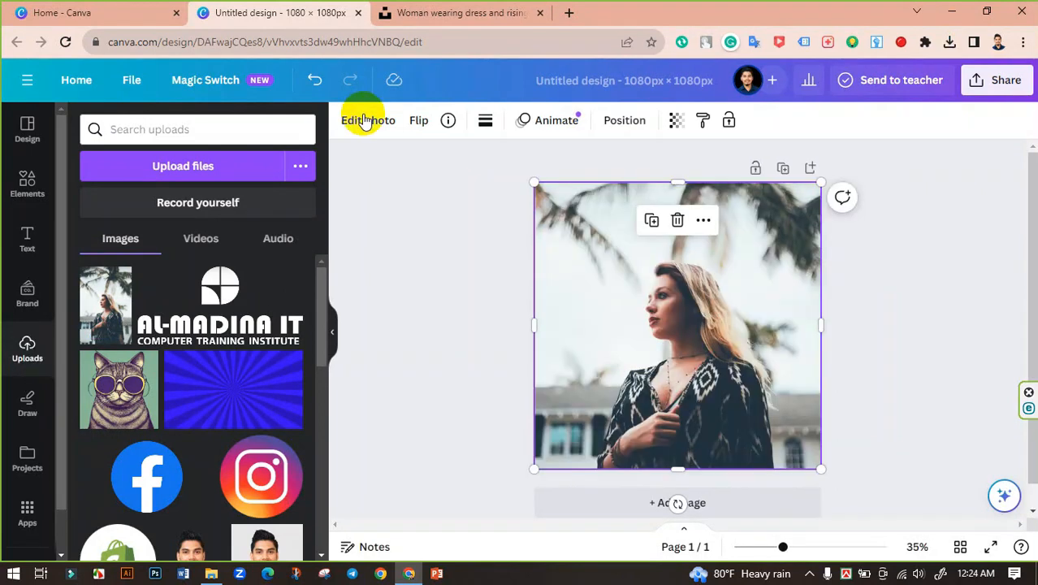
Apply the Fuchsia preset of the Duotone effect to the palm-tree portrait
left_click(364, 120)
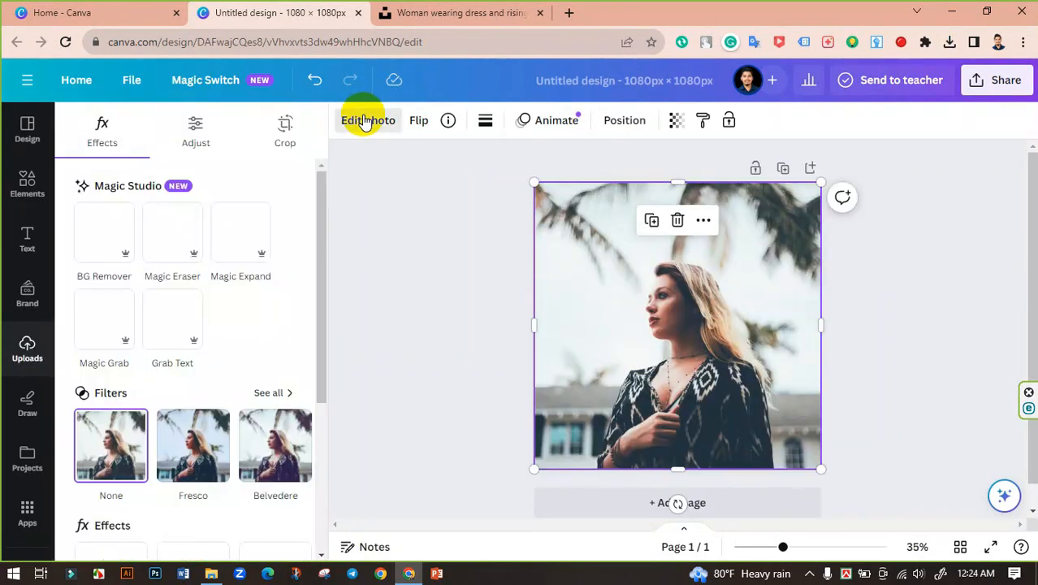
scroll(227, 365, "down", 3)
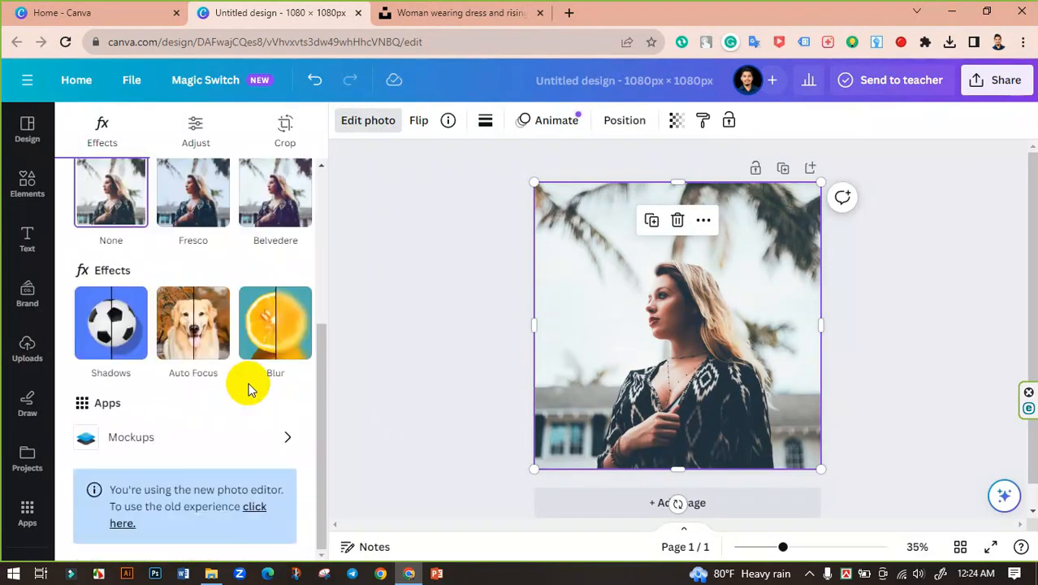
left_click(291, 329)
left_click(259, 336)
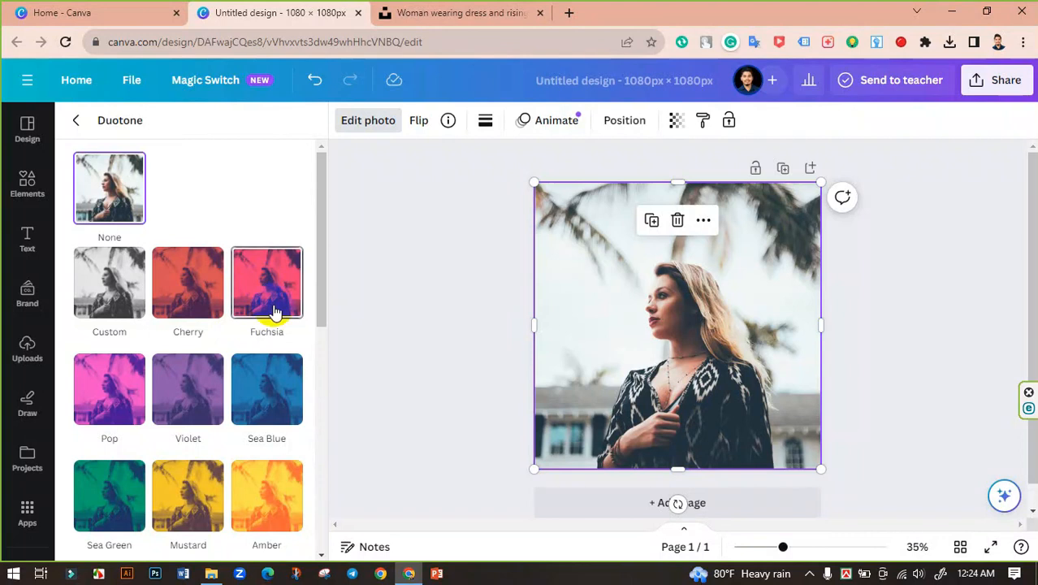
scroll(233, 435, "down", 5)
scroll(233, 435, "down", 2)
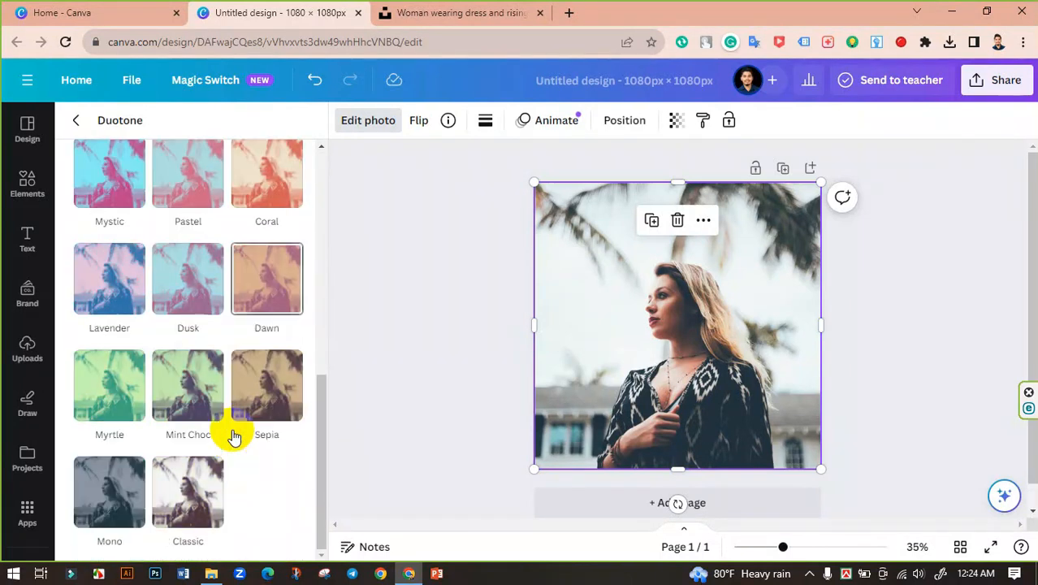
scroll(233, 435, "up", 6)
left_click(271, 220)
left_click(429, 292)
left_click(639, 415)
left_click(452, 357)
left_click(641, 366)
left_click(419, 343)
left_click(625, 325)
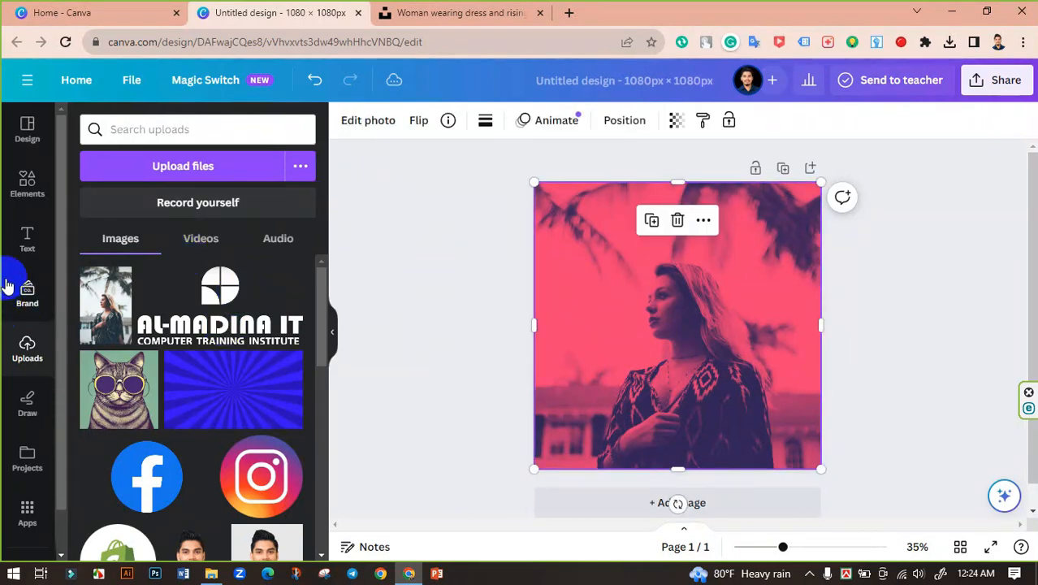
Browse the ready-made text font combinations for a headline style that suits the duotone portrait
left_click(27, 240)
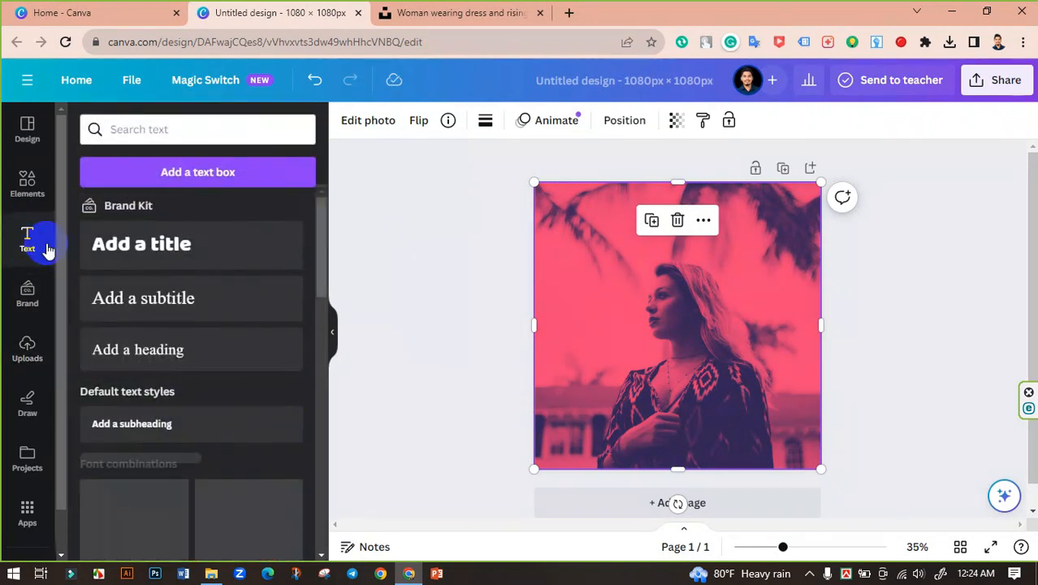
scroll(189, 325, "down", 5)
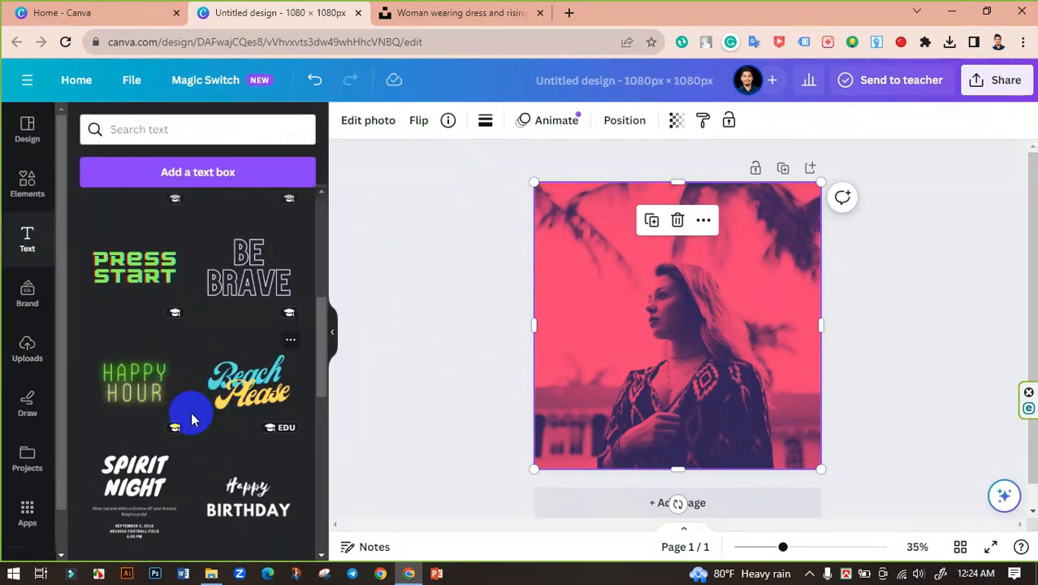
scroll(191, 417, "down", 2)
scroll(244, 370, "down", 3)
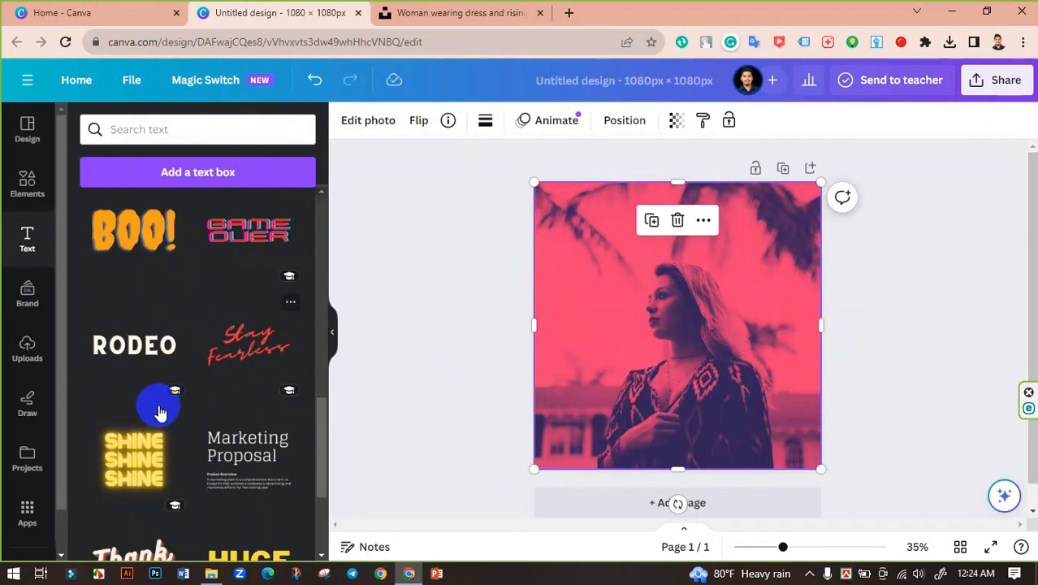
scroll(158, 411, "down", 2)
scroll(158, 410, "down", 5)
scroll(178, 357, "down", 2)
scroll(201, 332, "down", 2)
scroll(204, 382, "down", 2)
scroll(204, 381, "down", 2)
scroll(232, 381, "down", 3)
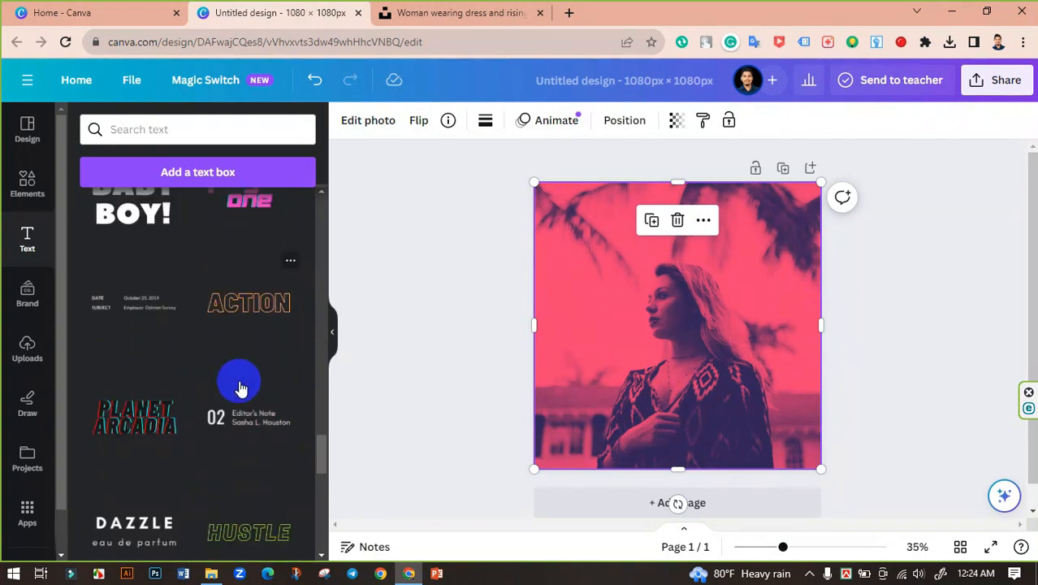
scroll(189, 380, "down", 4)
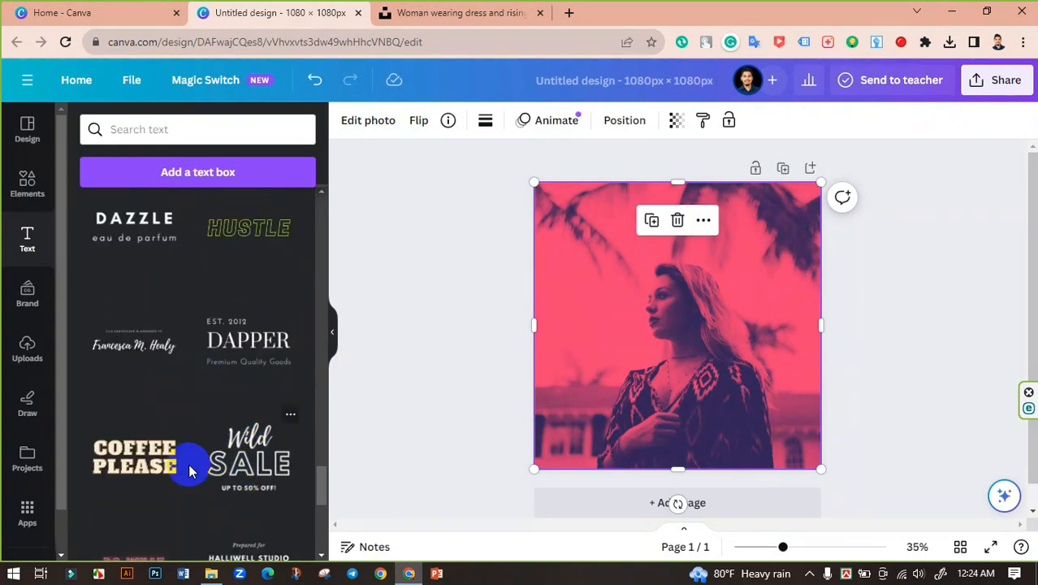
scroll(101, 415, "up", 1)
scroll(102, 414, "up", 5)
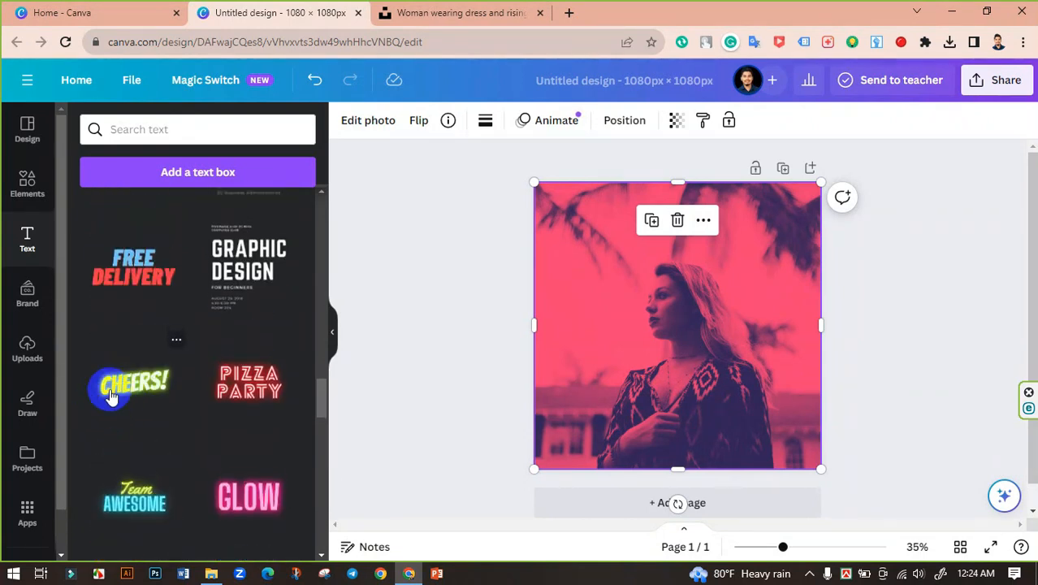
Add the glowing green "CHEERS!" text style and position it across the lower part of the portrait
scroll(116, 406, "up", 1)
left_click(124, 460)
left_click_drag(687, 323, 688, 432)
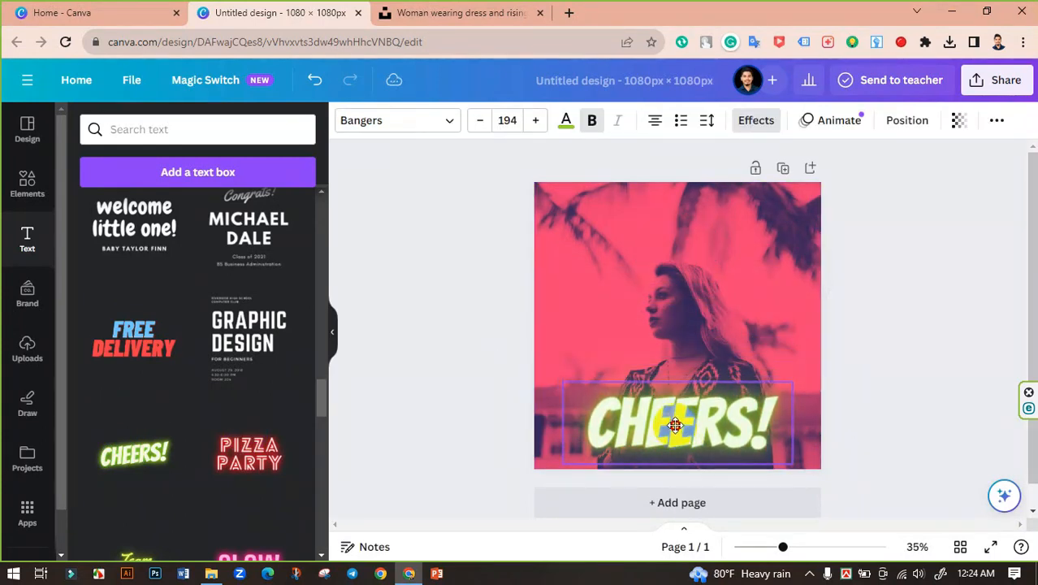
Replace the "CHEERS!" headline text with "BE SMART"
double_click(688, 431)
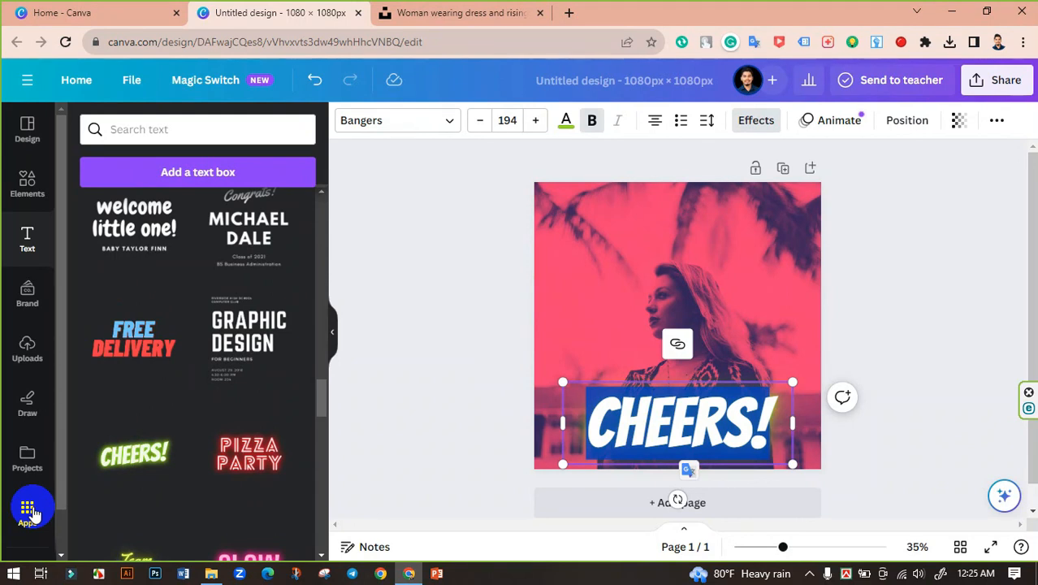
type("B")
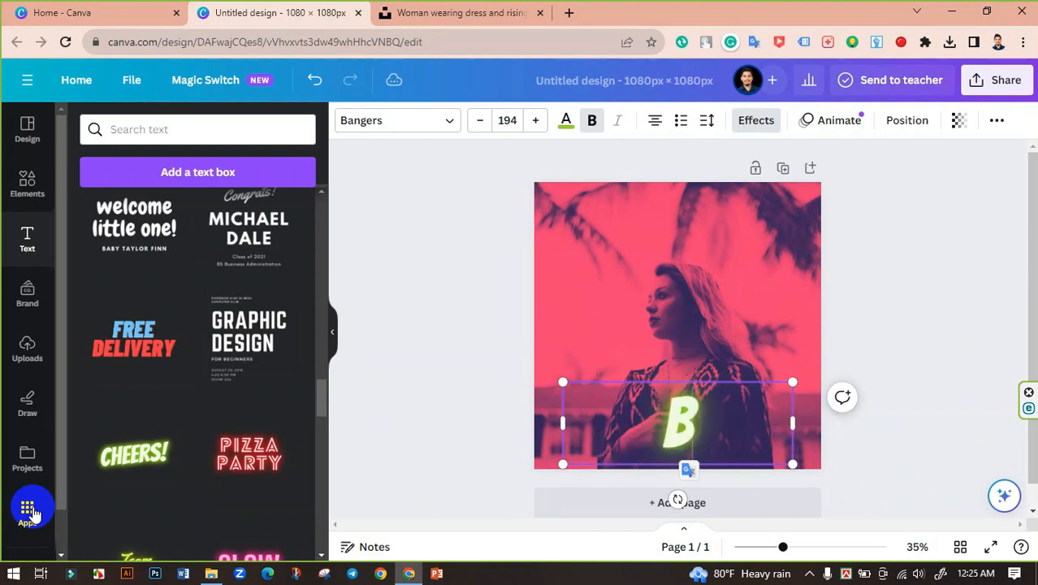
type("E SMA")
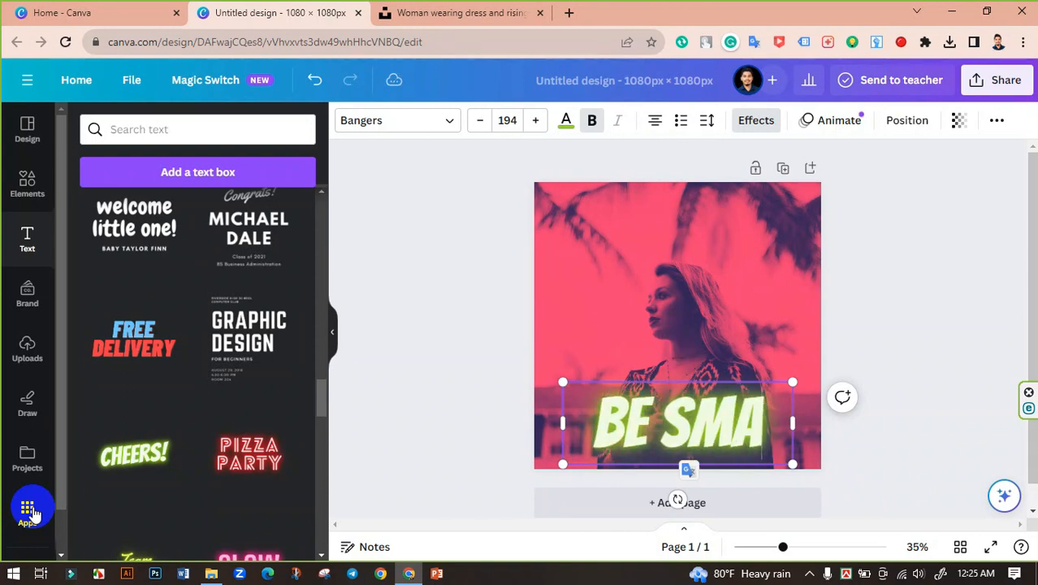
type("RT")
left_click(377, 343)
Remove the word "BE" from the glowing headline so that it reads only "SMART"
left_click(633, 446)
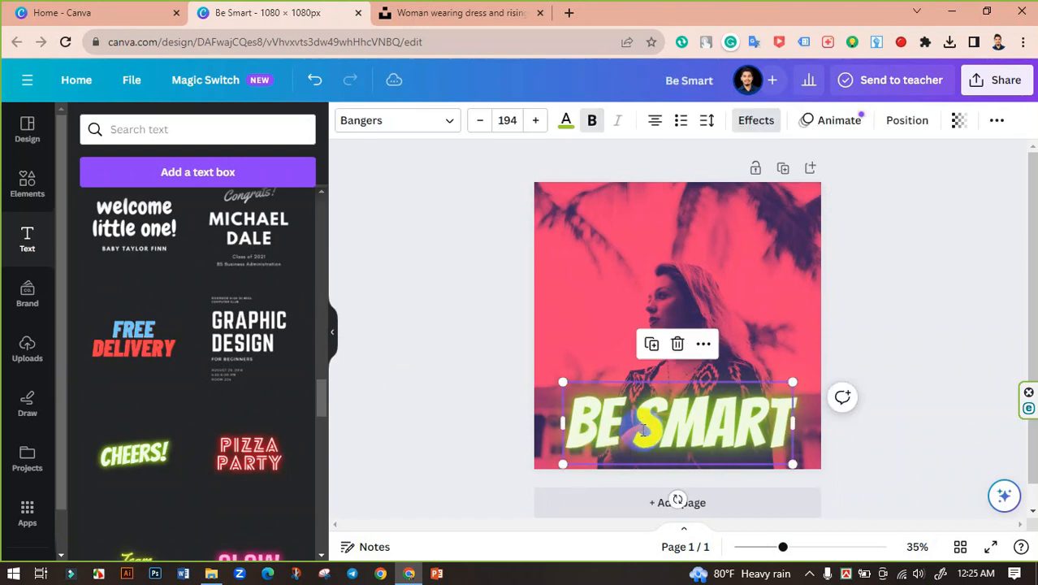
double_click(579, 433)
key("BackSpace")
left_click(416, 418)
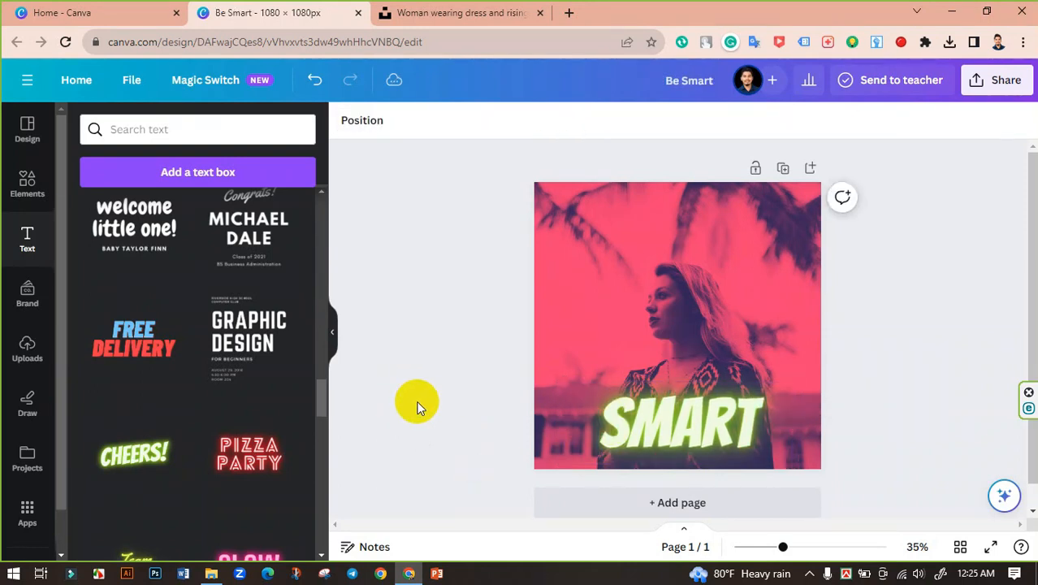
Recolour the glowing "SMART" headline with the pink sampled from the photo's background, then collapse the text styles list
left_click(665, 443)
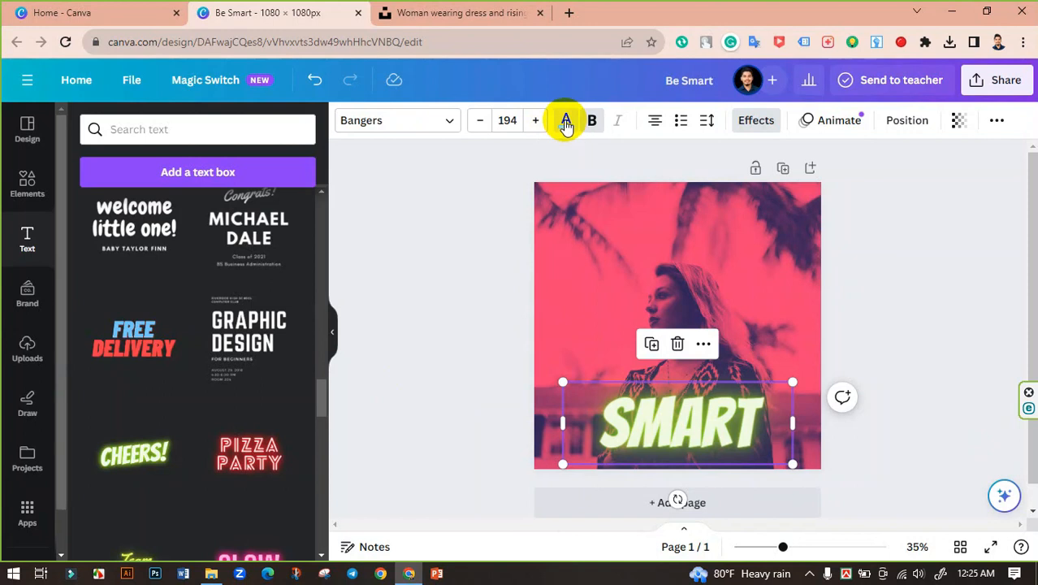
left_click(566, 120)
left_click(209, 373)
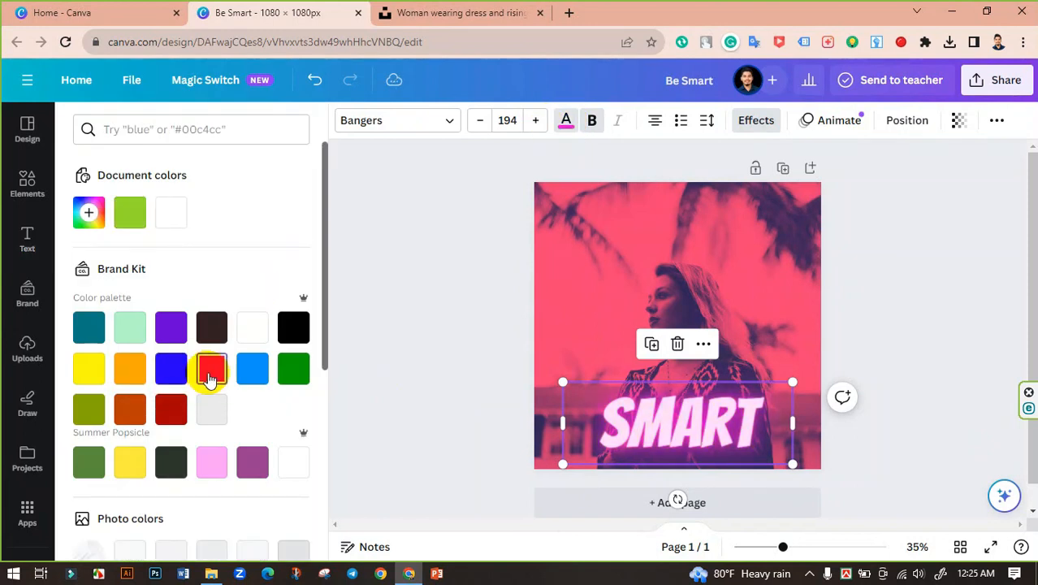
left_click(89, 213)
left_click(283, 367)
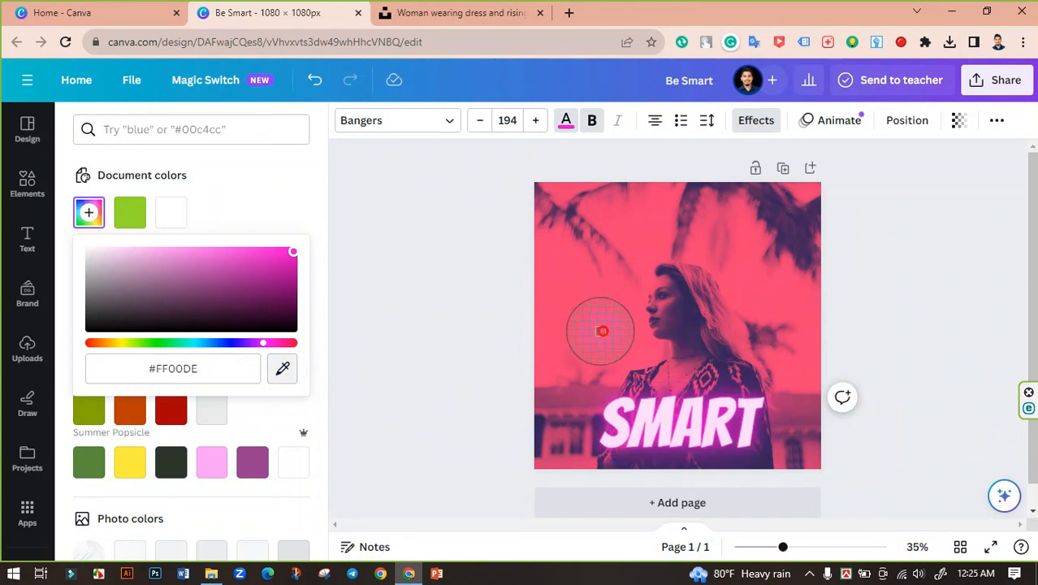
left_click(602, 330)
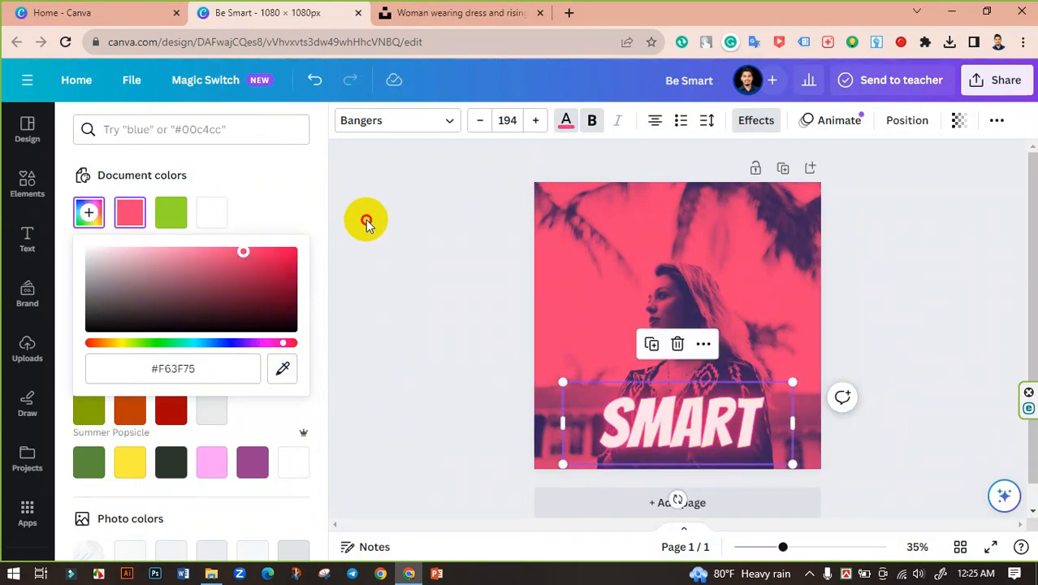
left_click(374, 215)
left_click(378, 211)
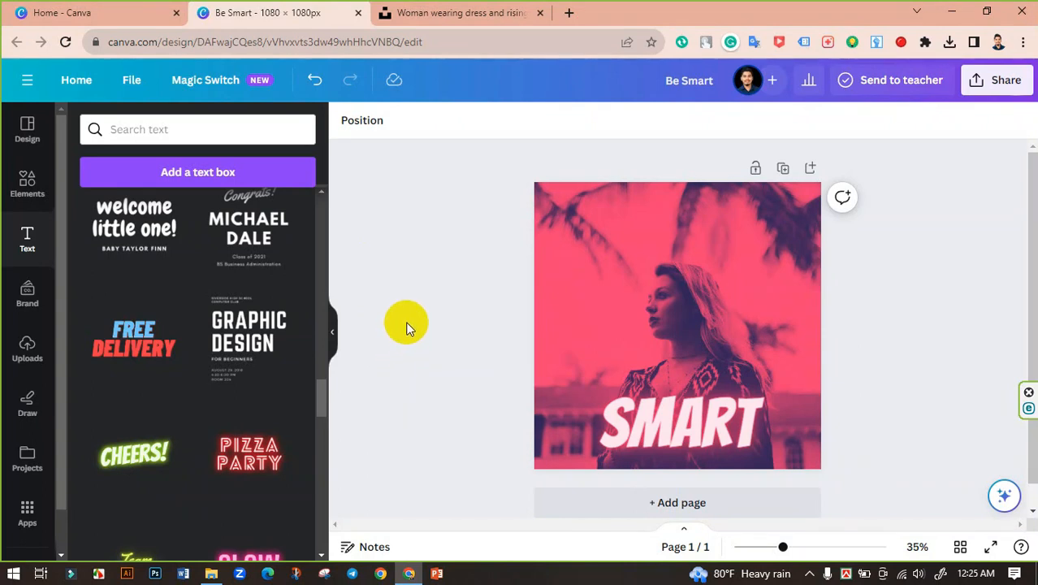
left_click(334, 331)
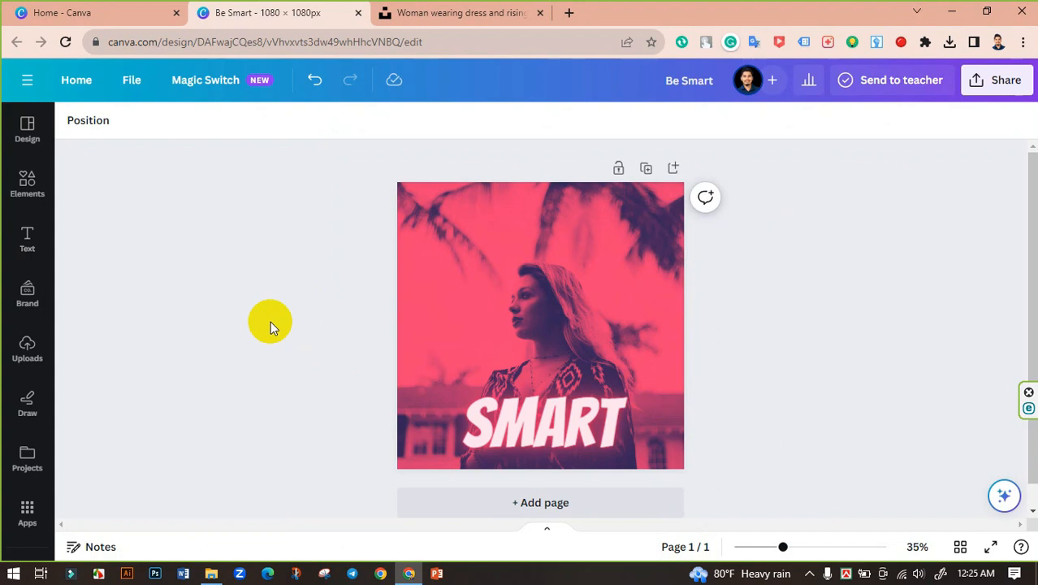